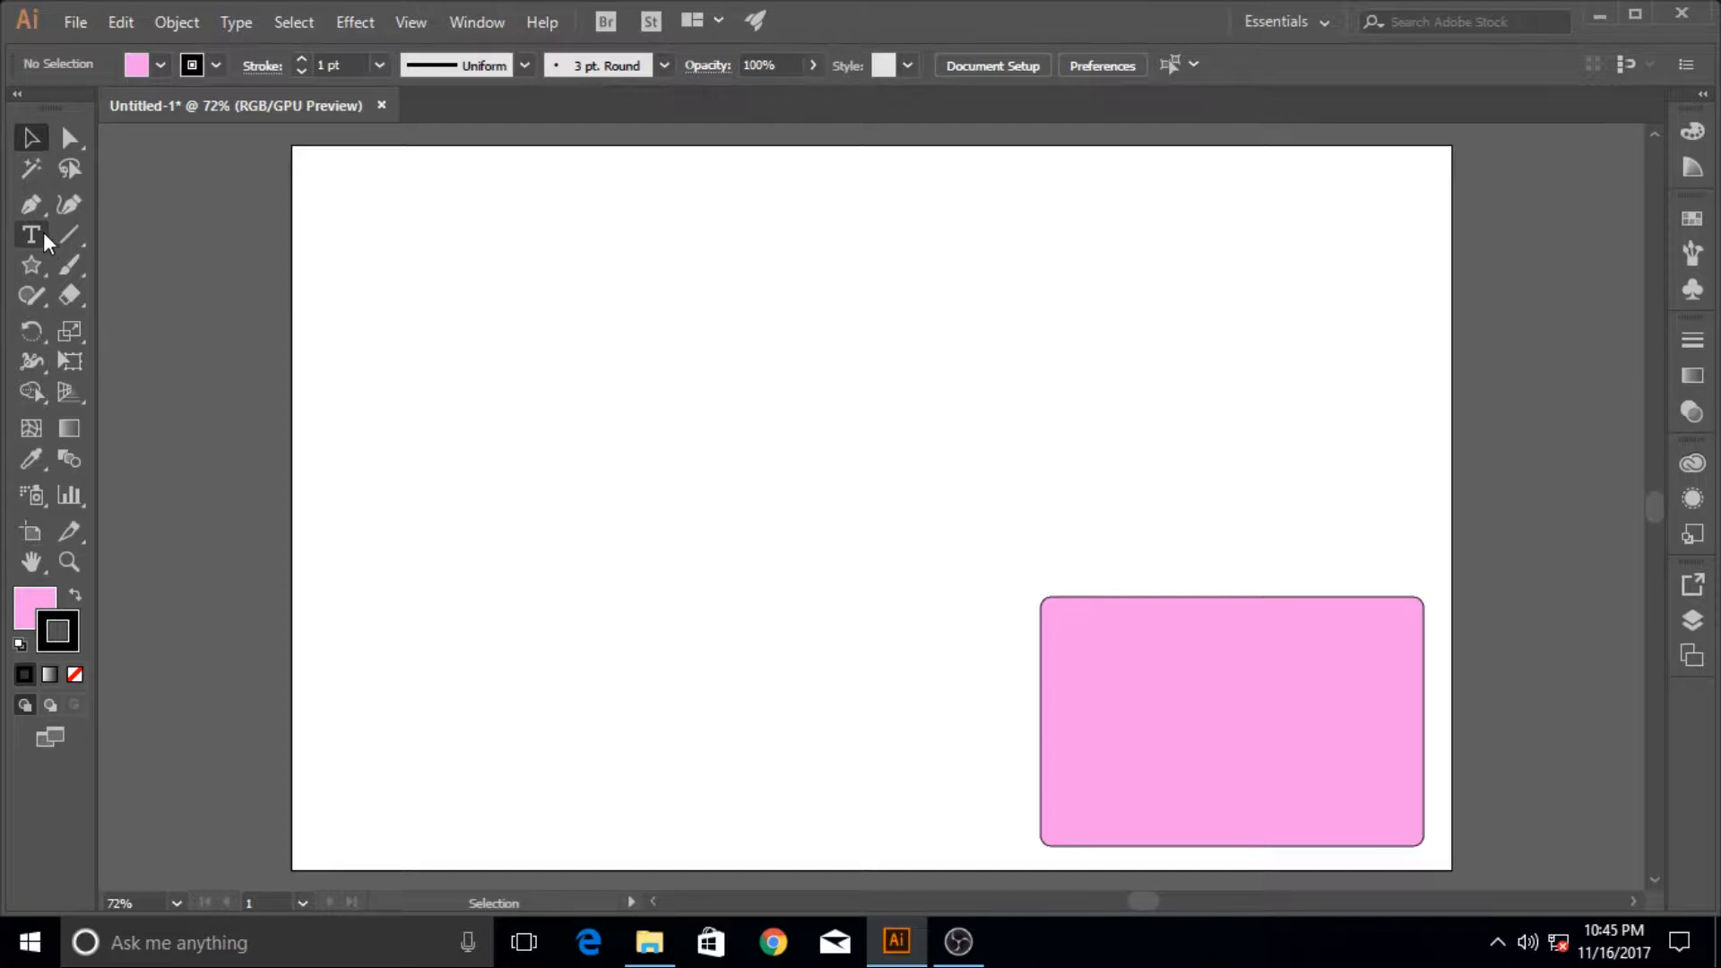
Step: Create point text reading "Super Duper Tutorial" in the upper-left area of the artboard, replacing the placeholder text
click(43, 233)
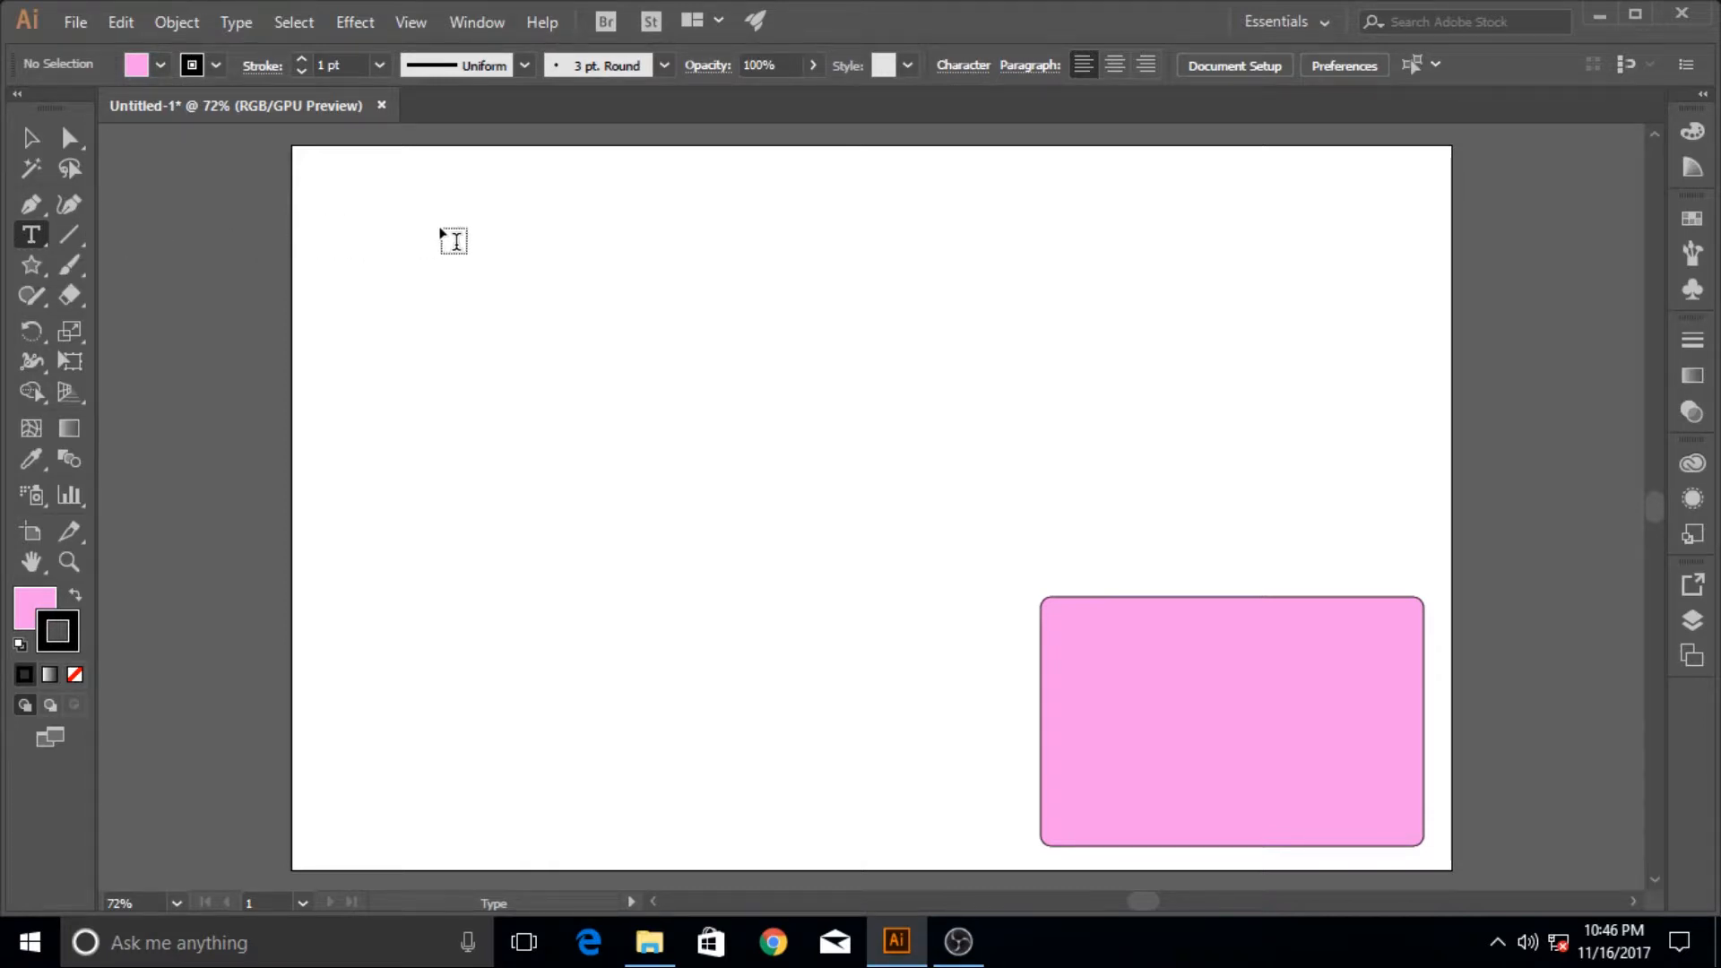
click(481, 259)
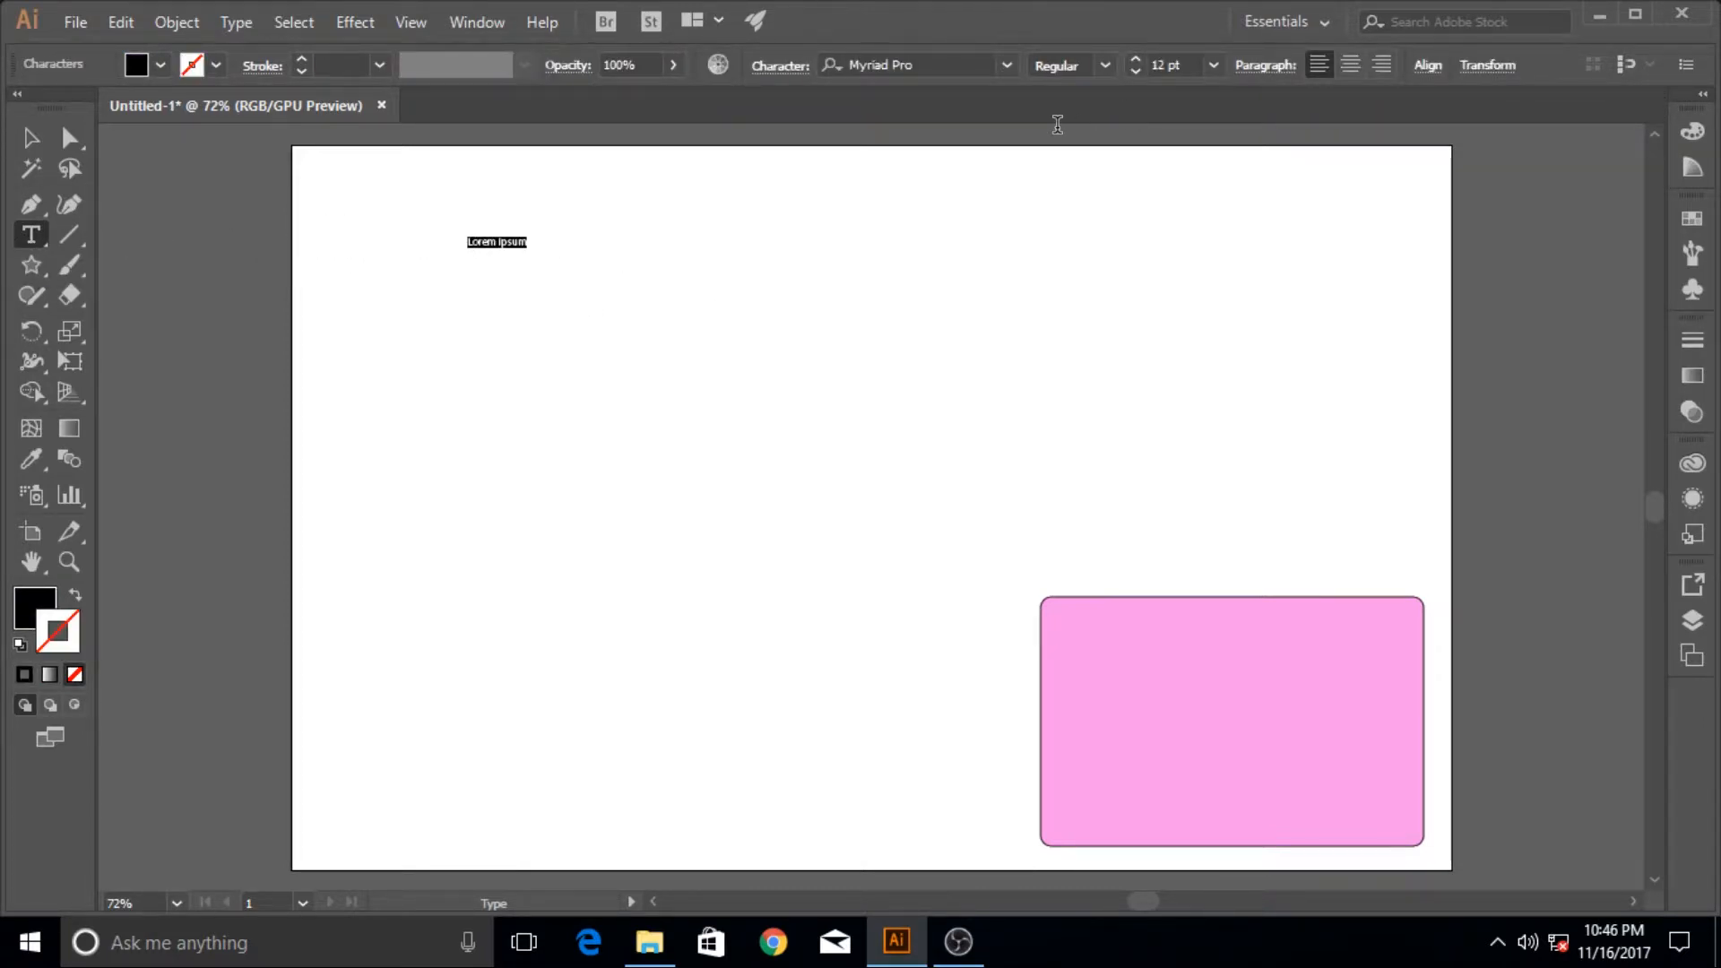
key(BackSpace)
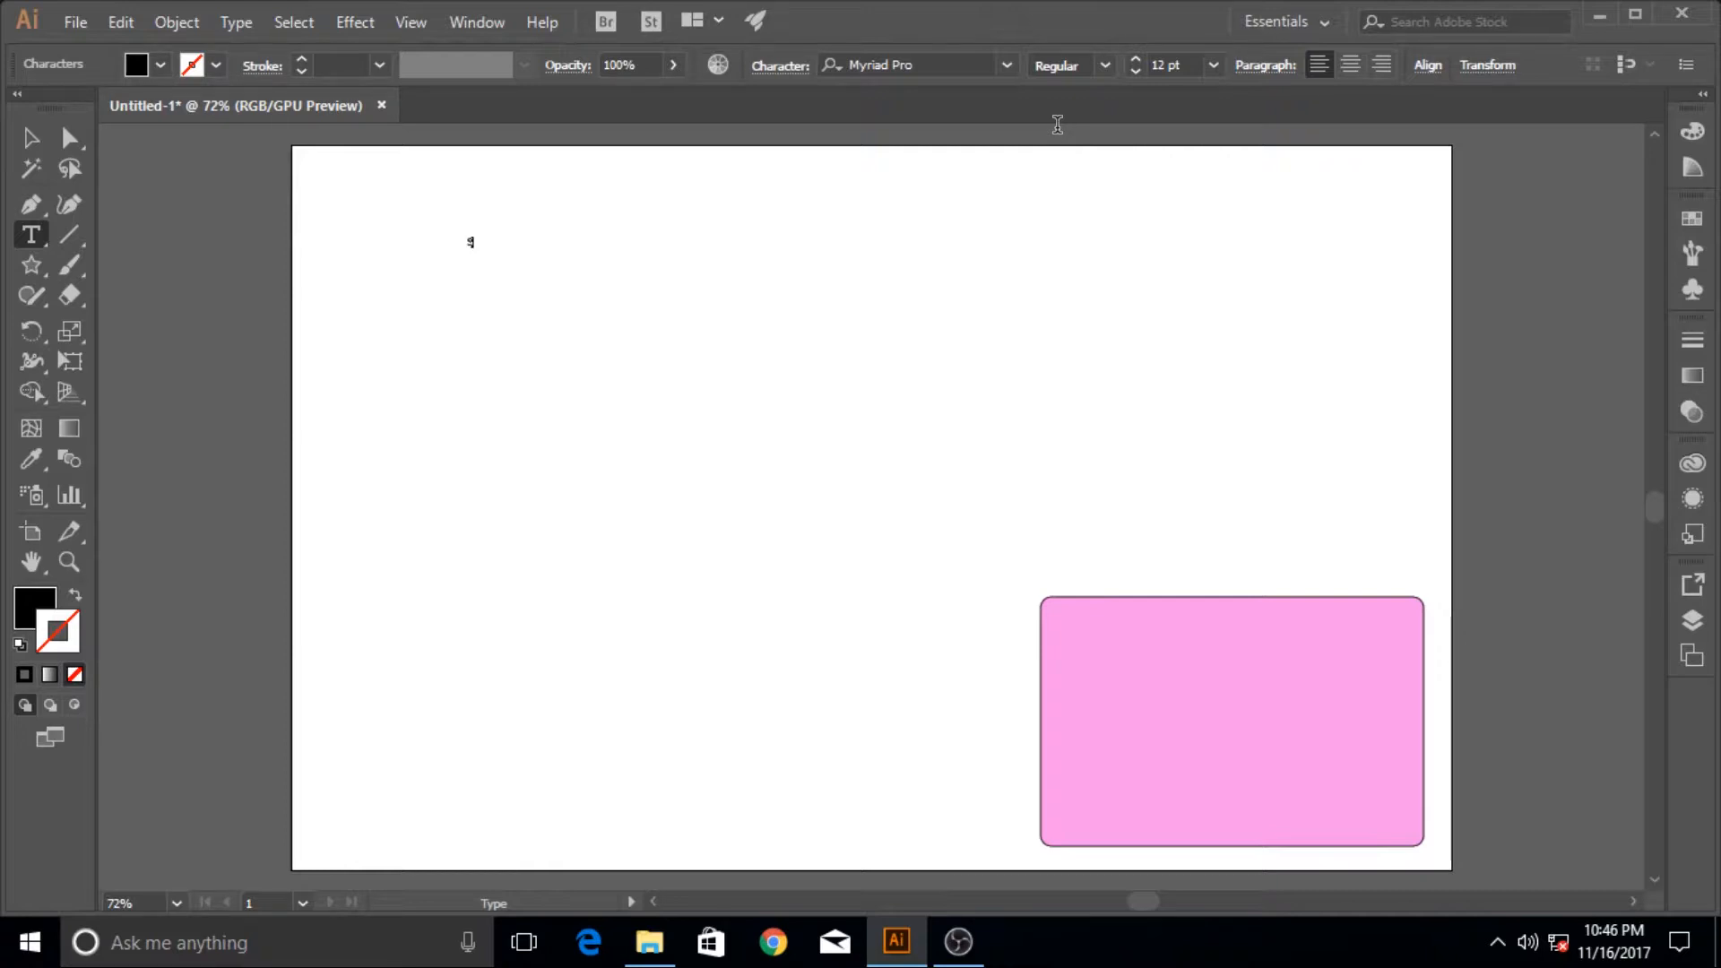
text(Super Duper Tuto)
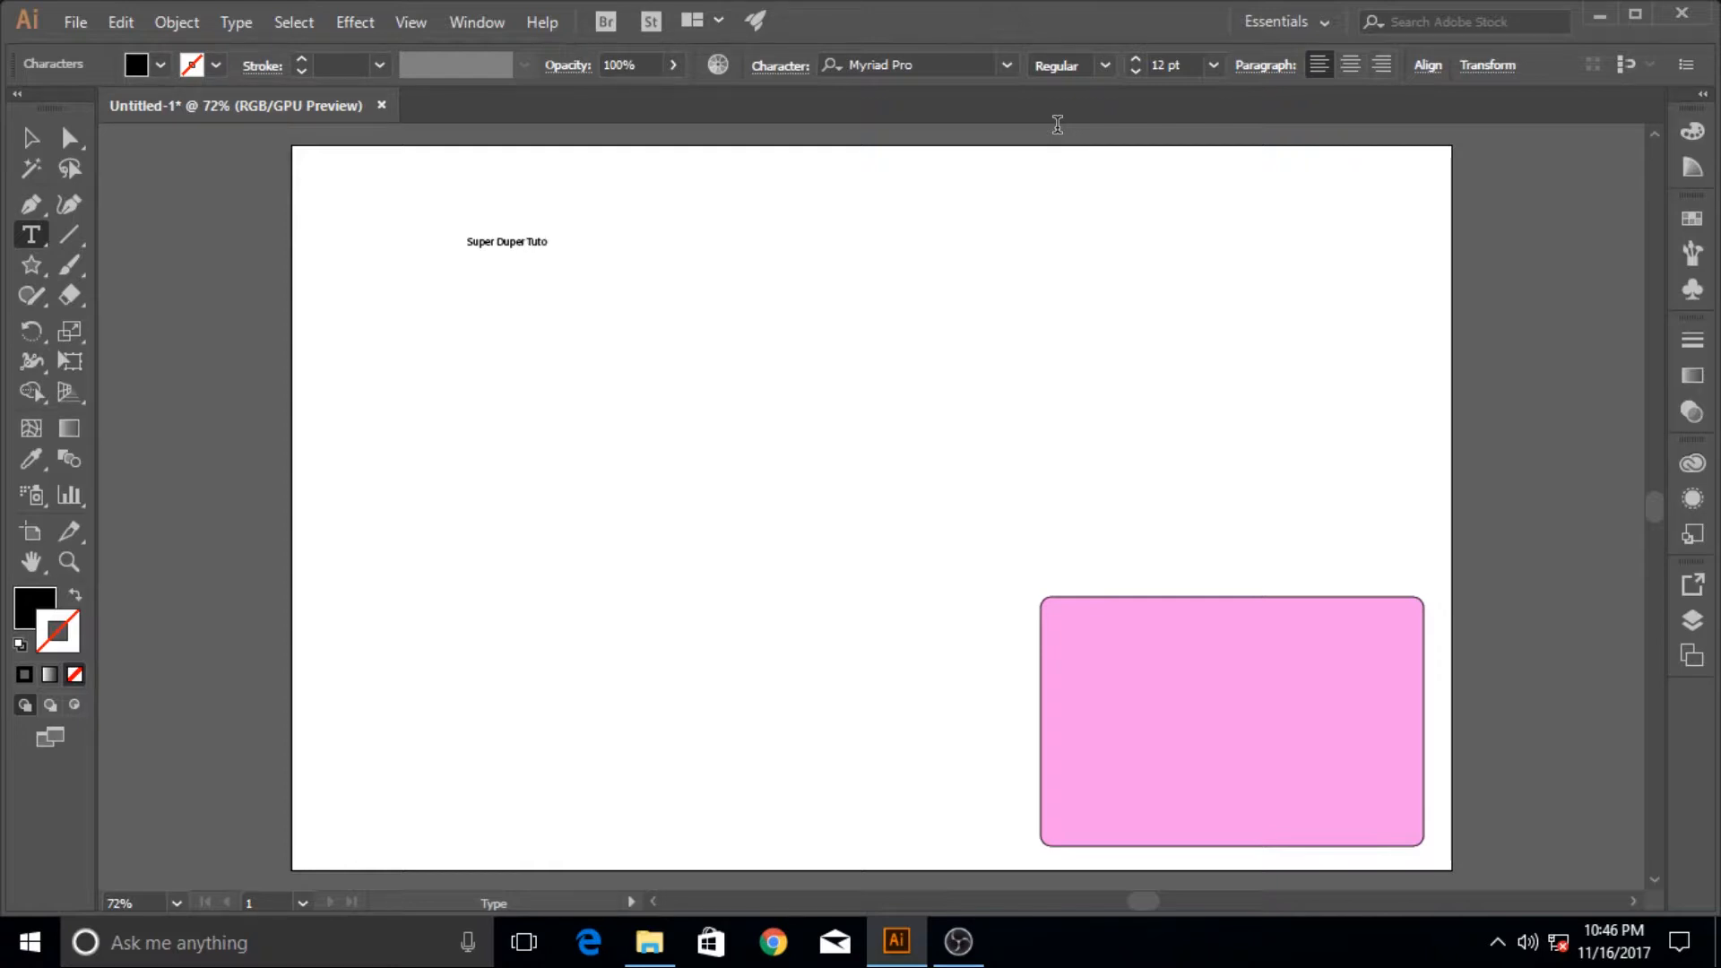
text(rial)
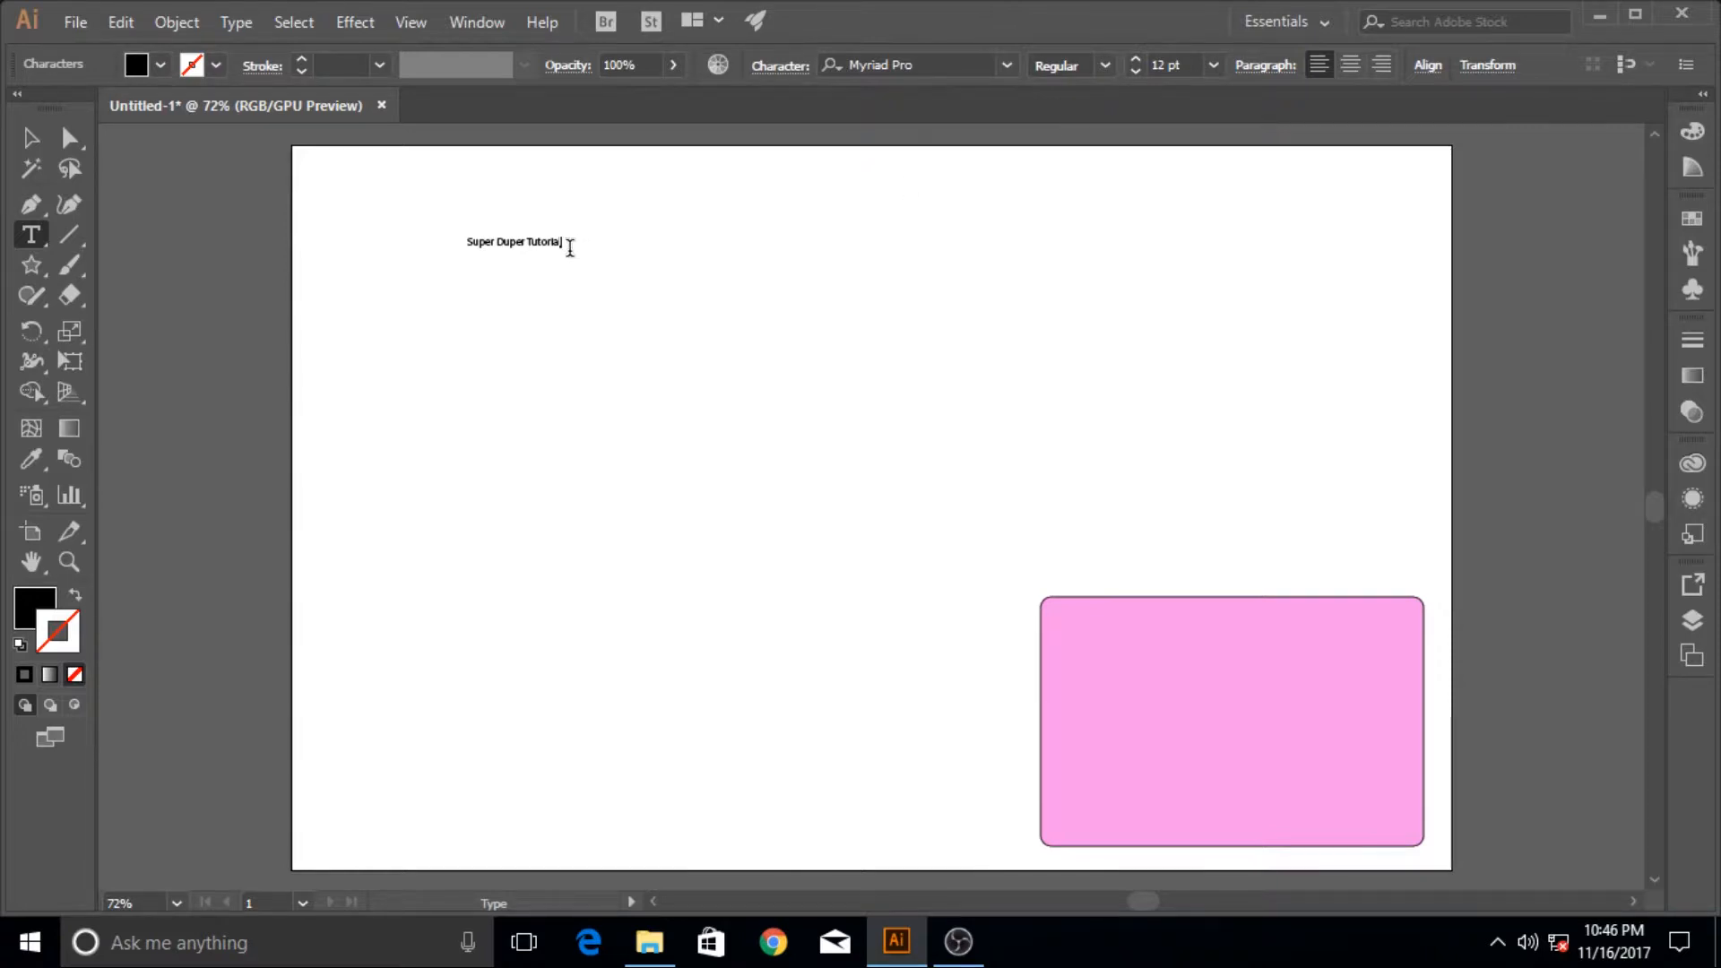
Step: Select the whole "Super Duper Tutorial" line and set its font size to 72 pt
drag(560, 242, 453, 237)
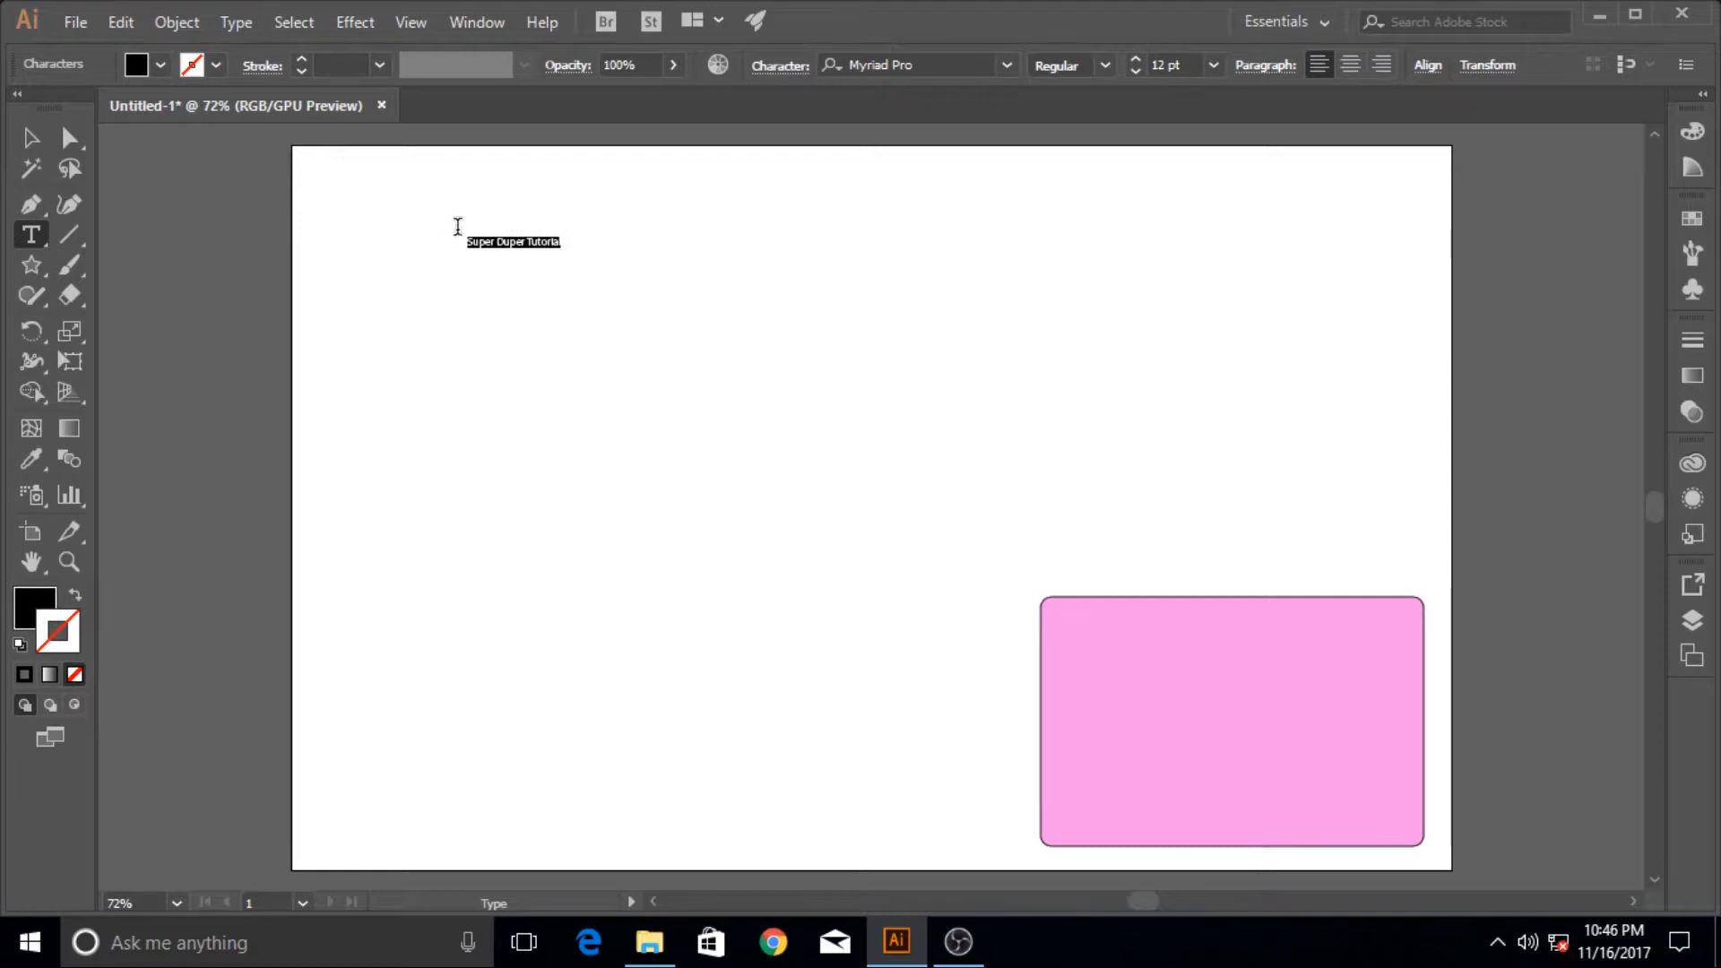
click(563, 242)
triple_click(519, 242)
click(1211, 66)
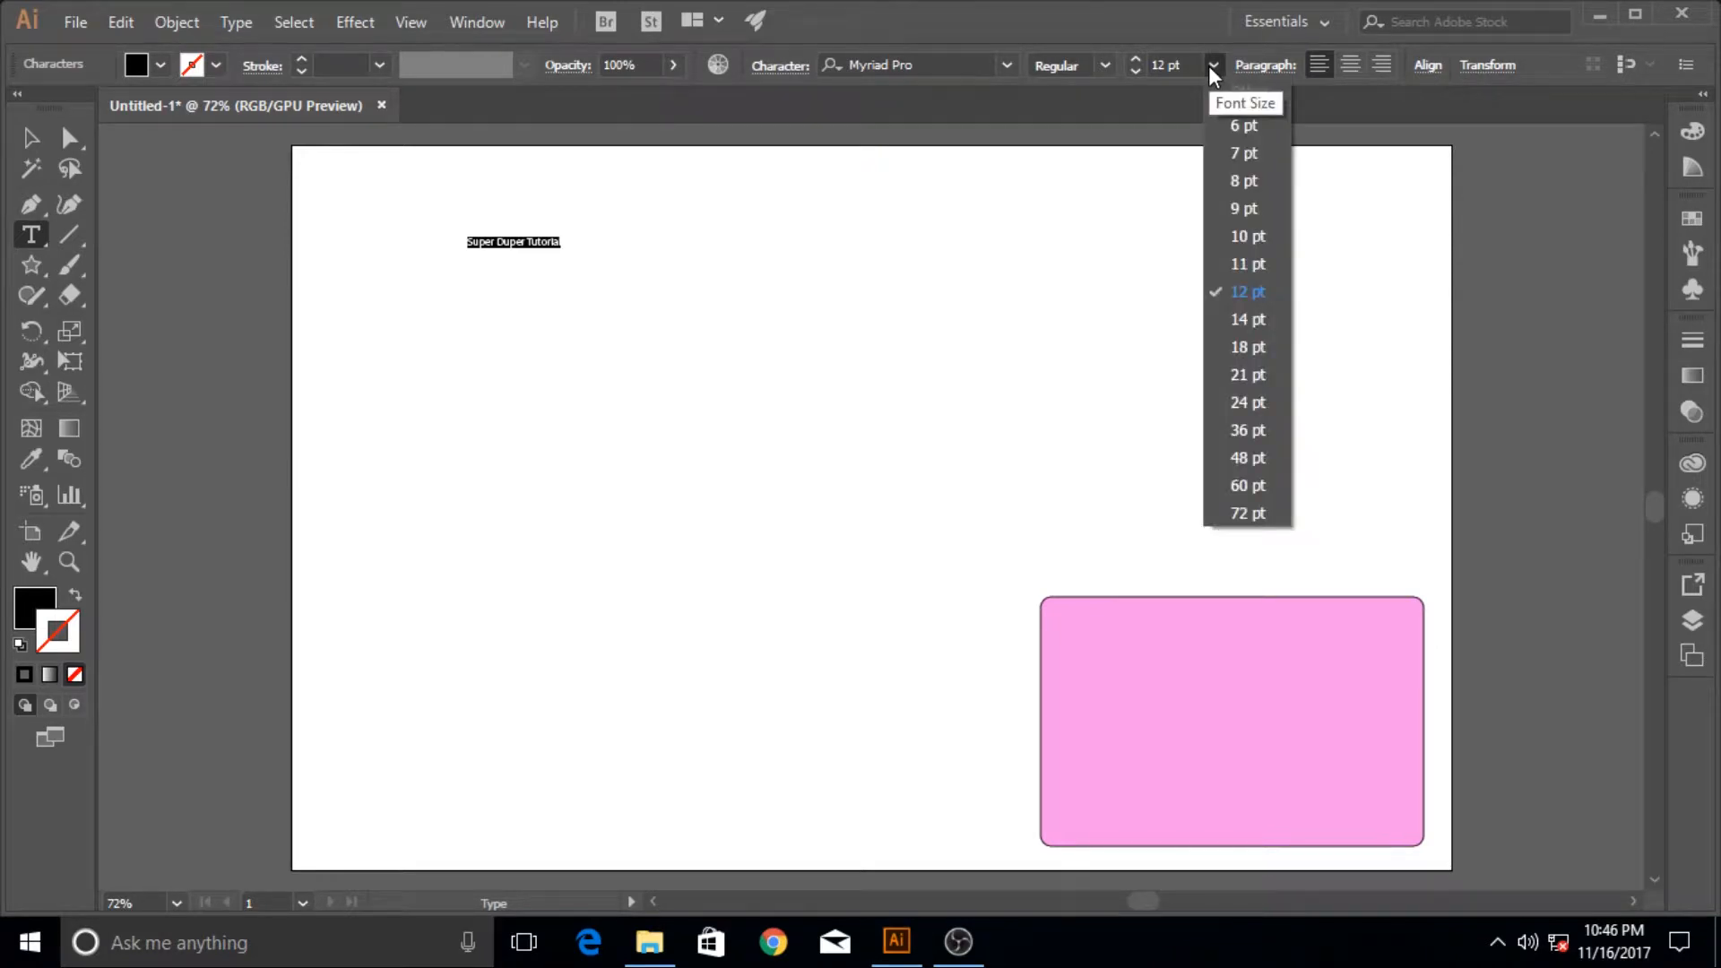
click(1241, 513)
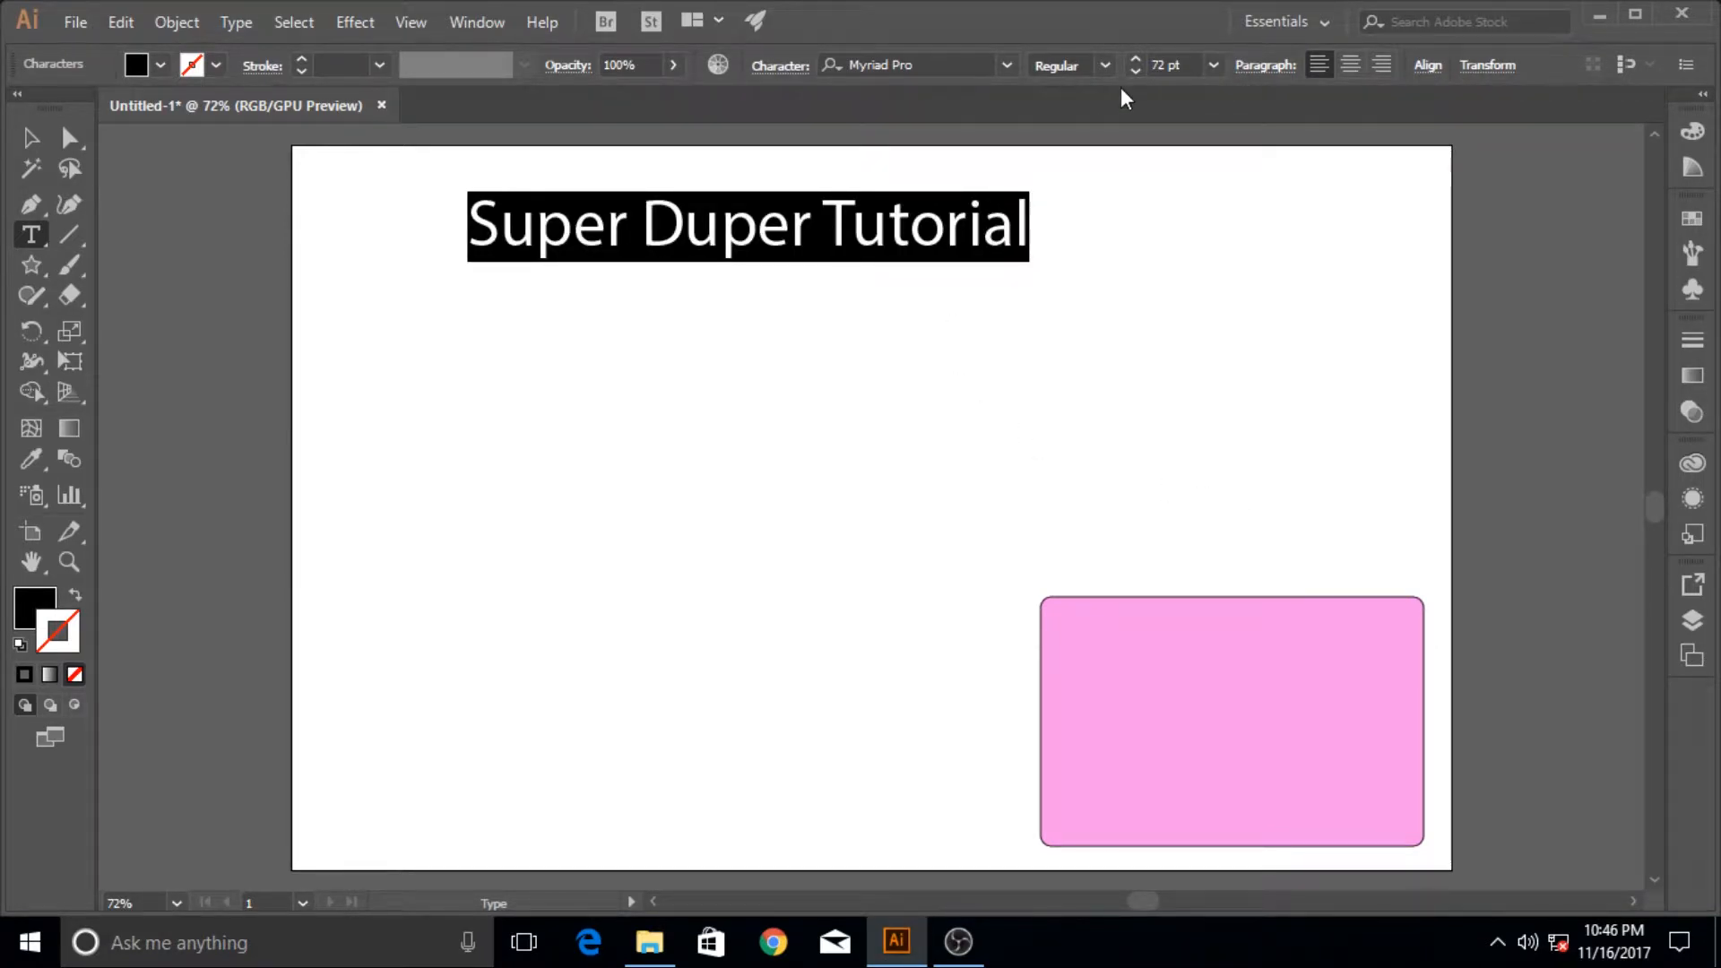
Step: Set the selected title text to a custom font size of 90 pt
click(1190, 63)
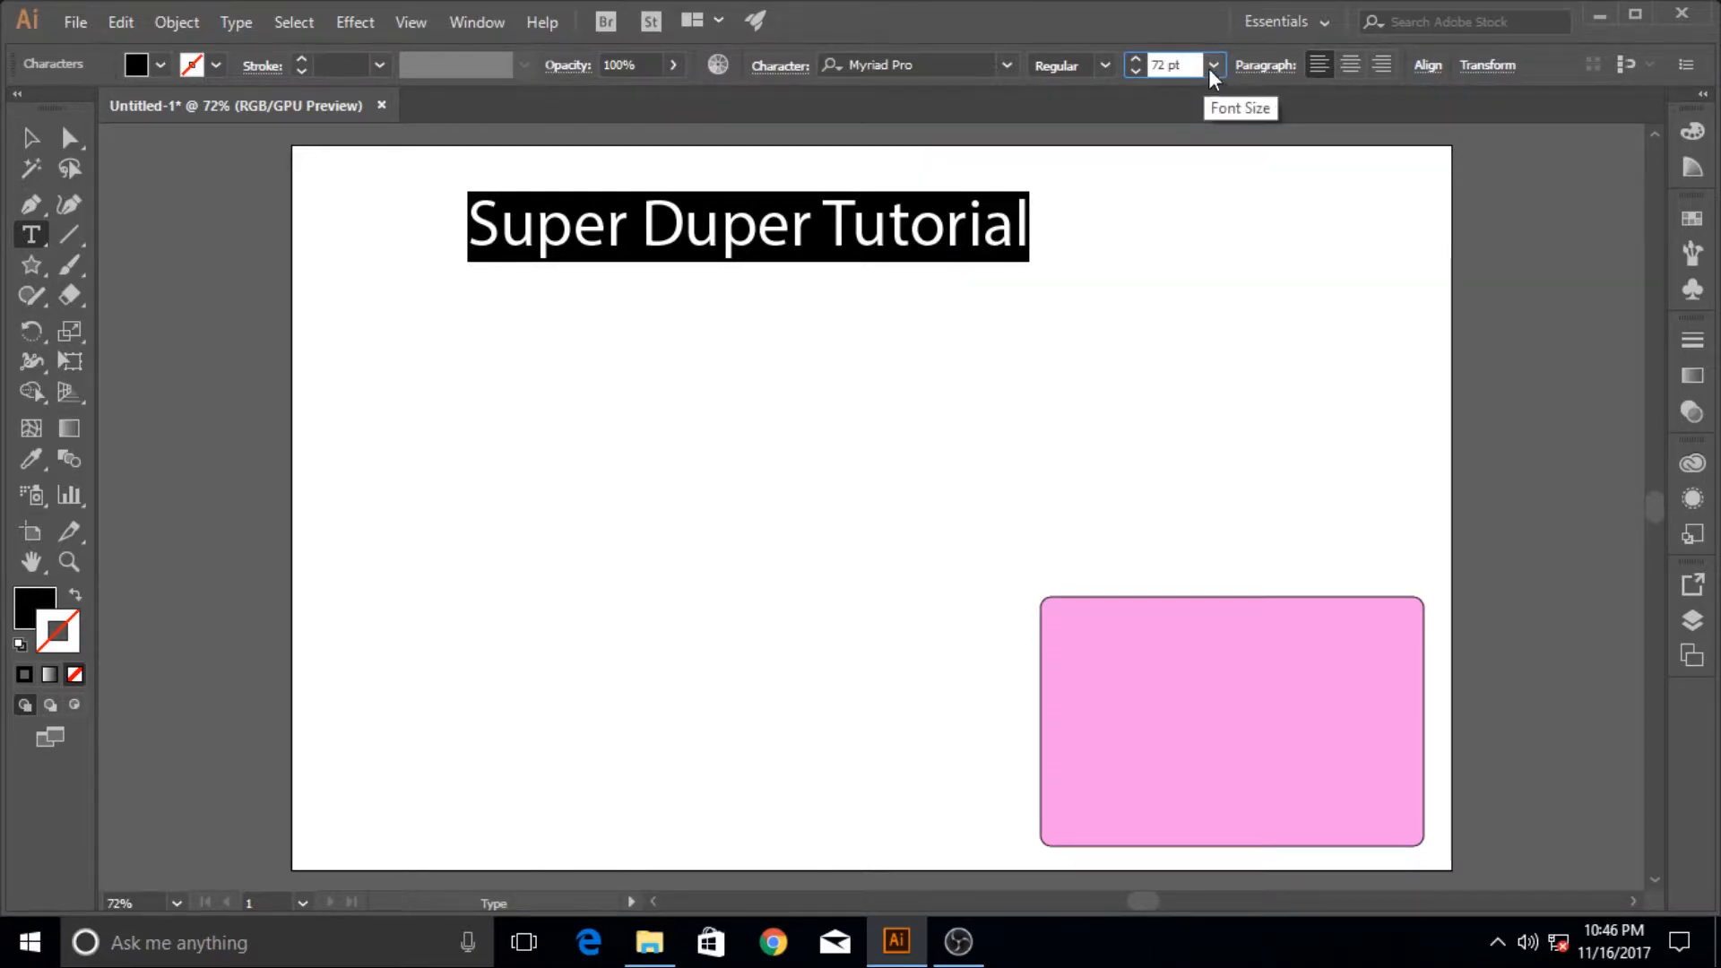
drag(1184, 65, 1129, 67)
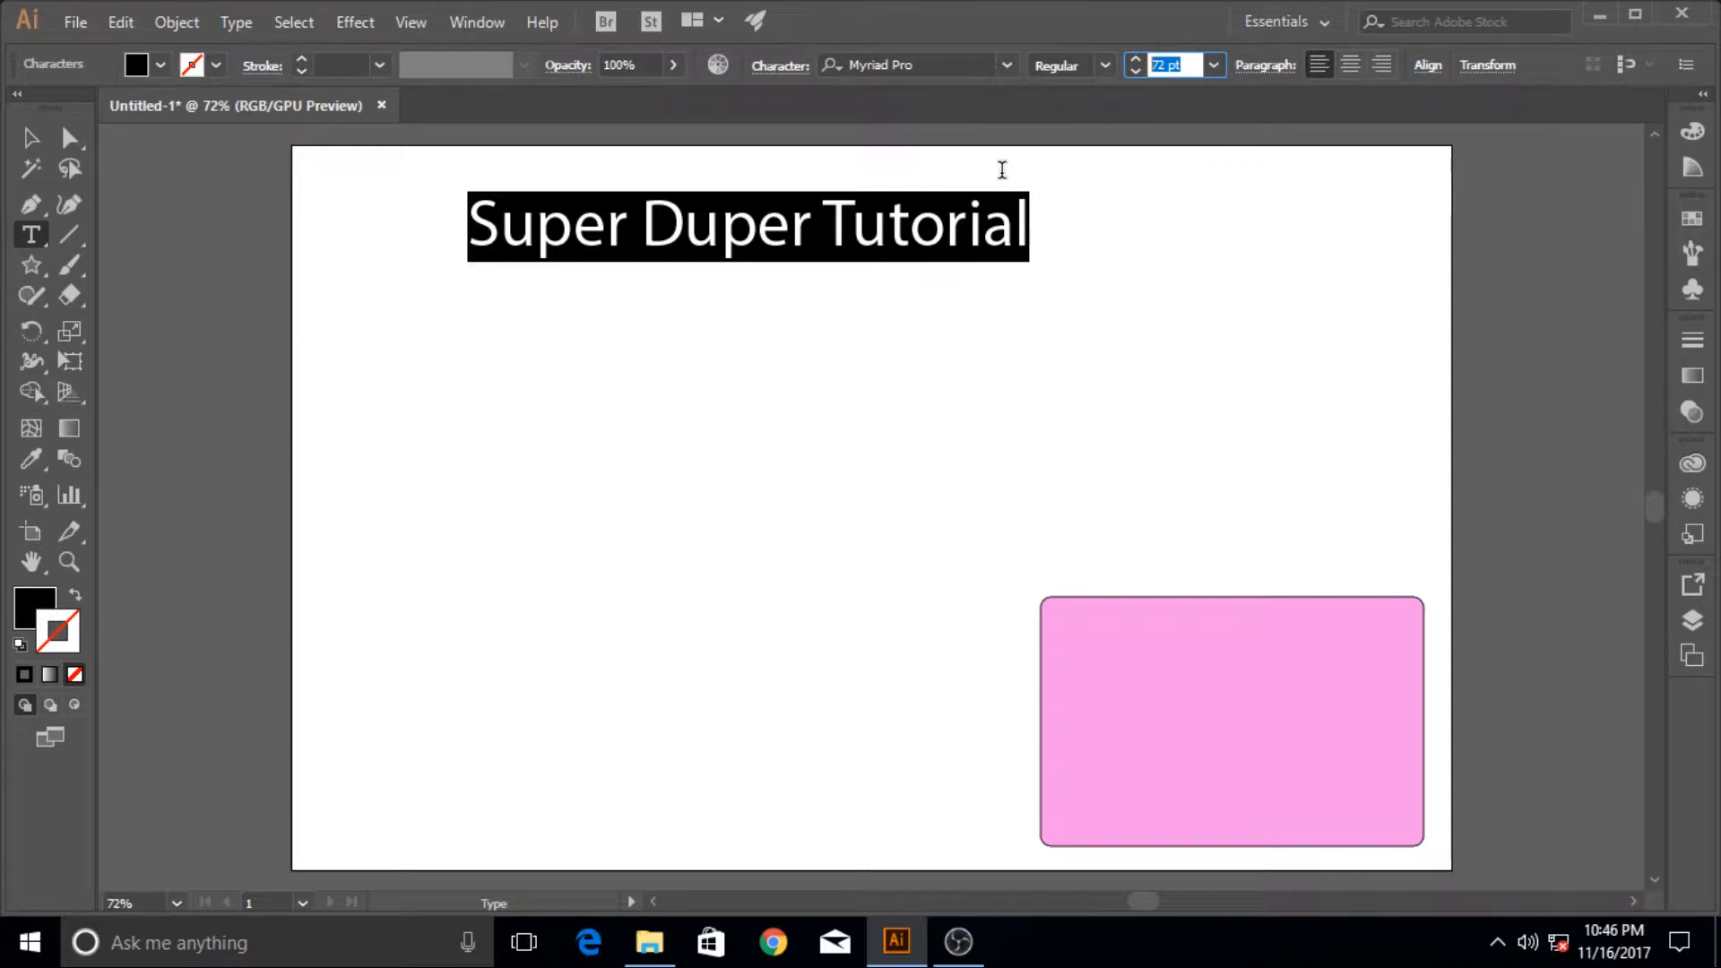
text(90)
key(Return)
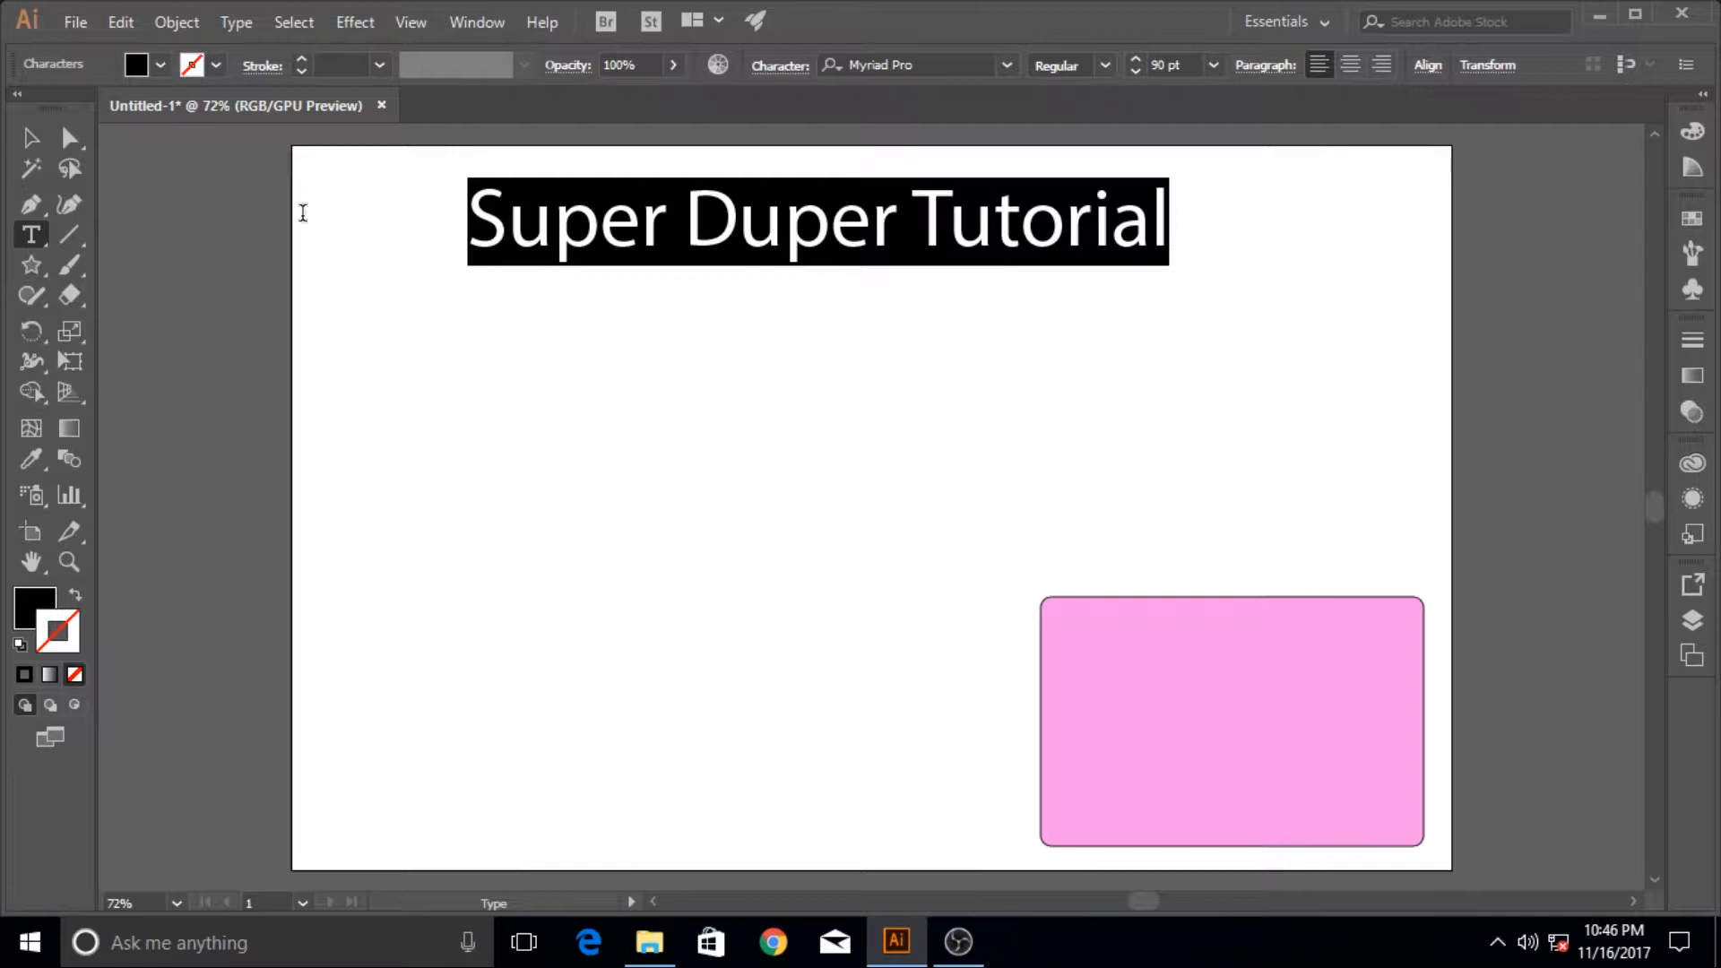
Step: Move the title down and to the right so it starts at the artboard's horizontal middle, above the pink rectangle
click(31, 144)
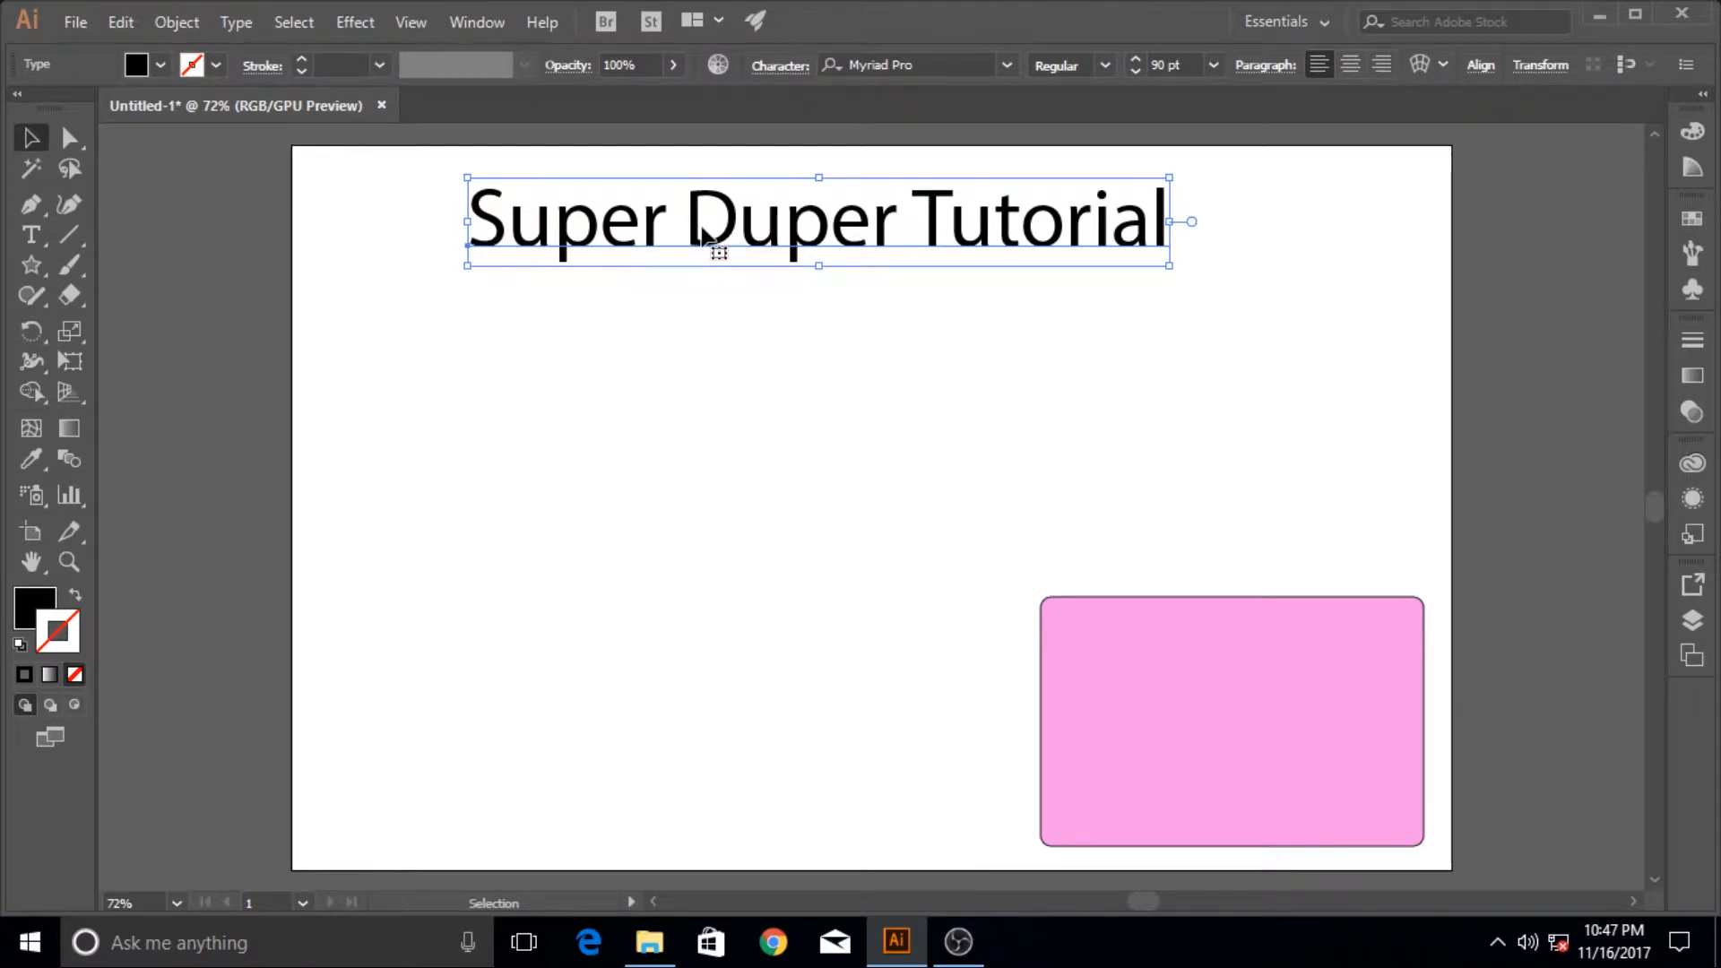
drag(699, 235, 1100, 372)
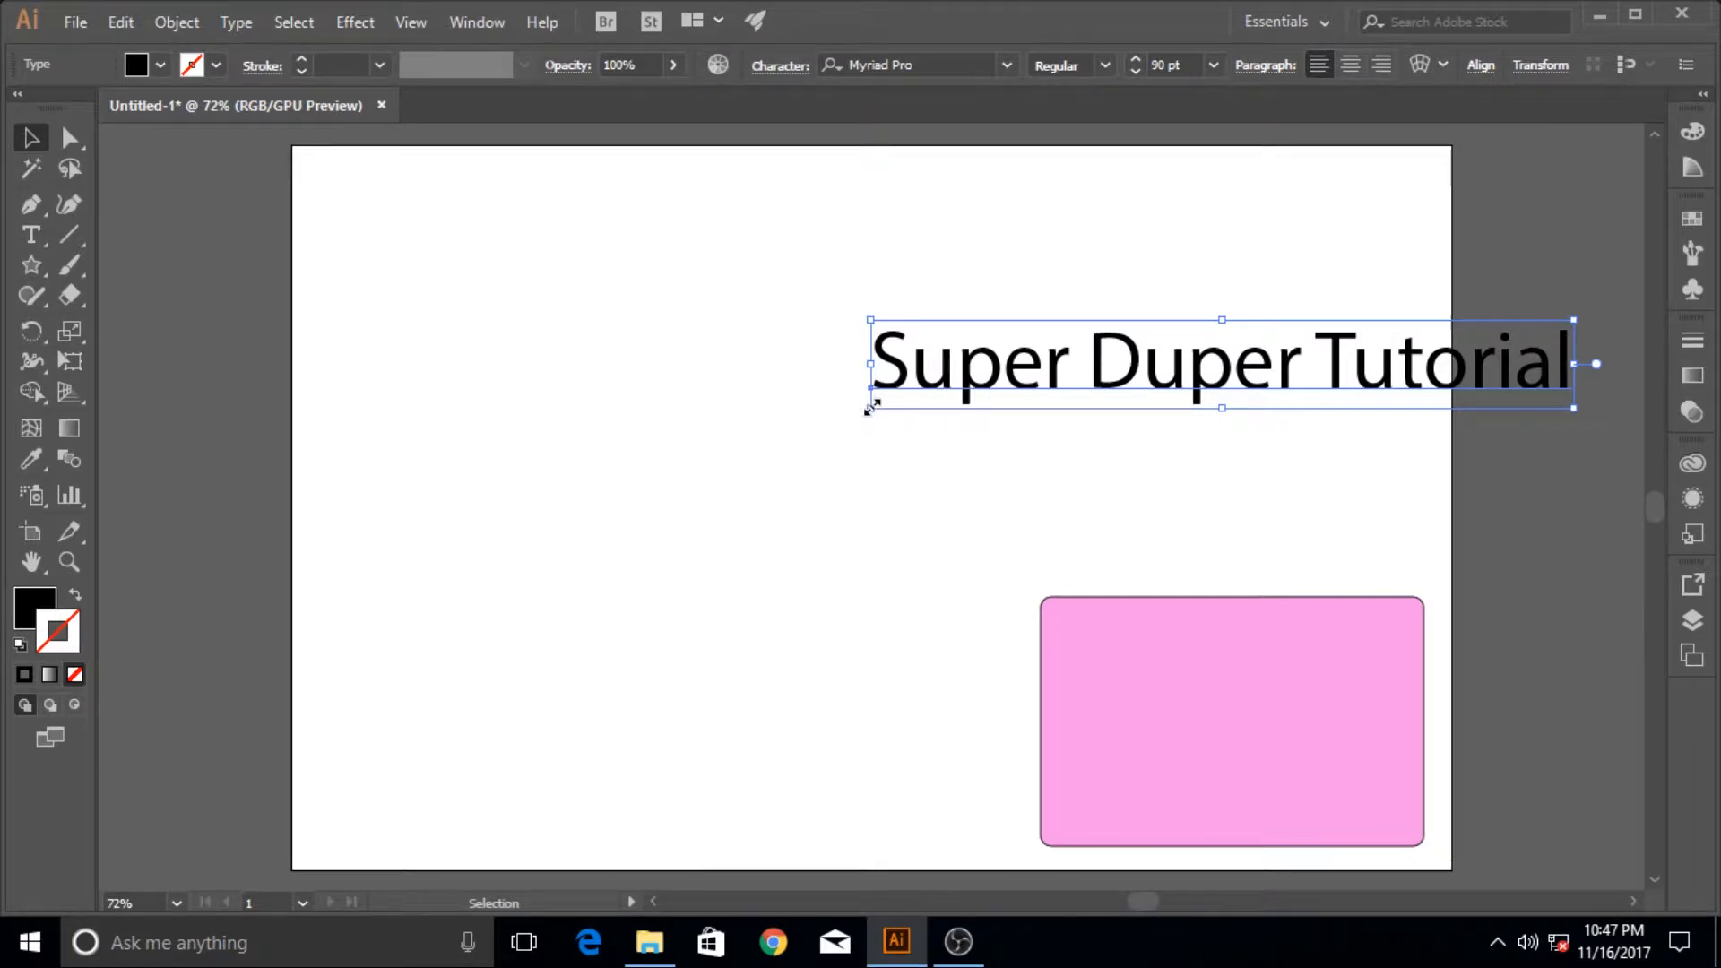
Step: Rotate the title slightly counter-clockwise and undo the rotation
drag(872, 397, 915, 430)
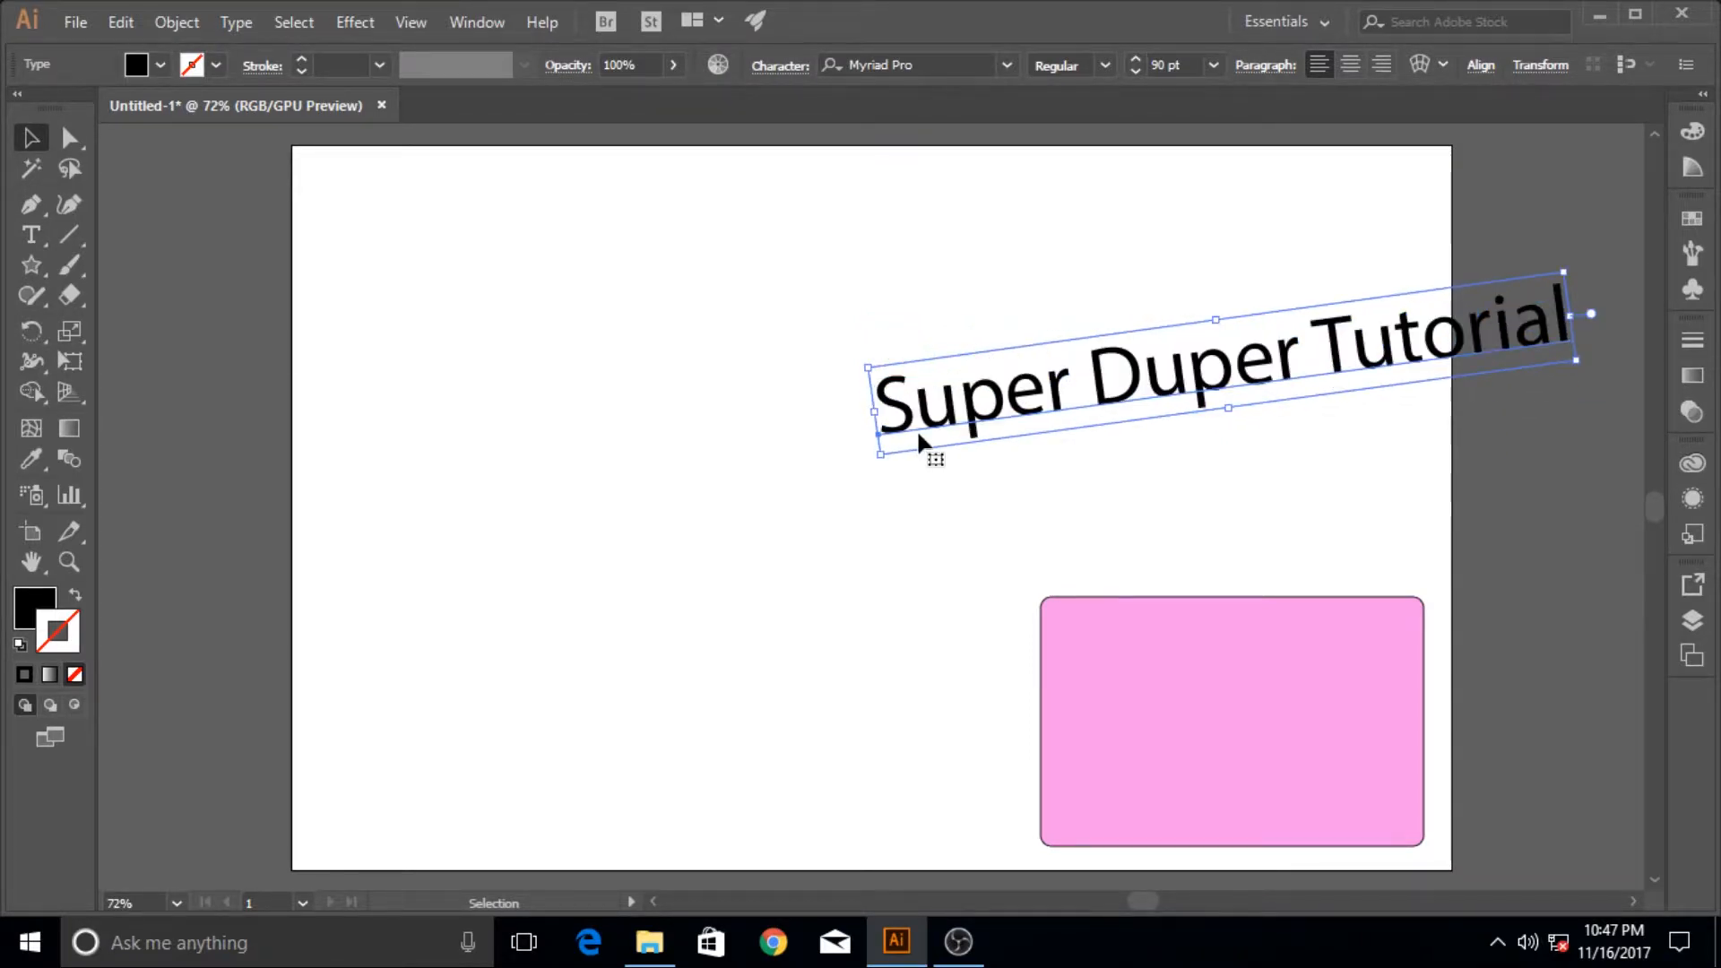
key(ctrl)
key(ctrl+z)
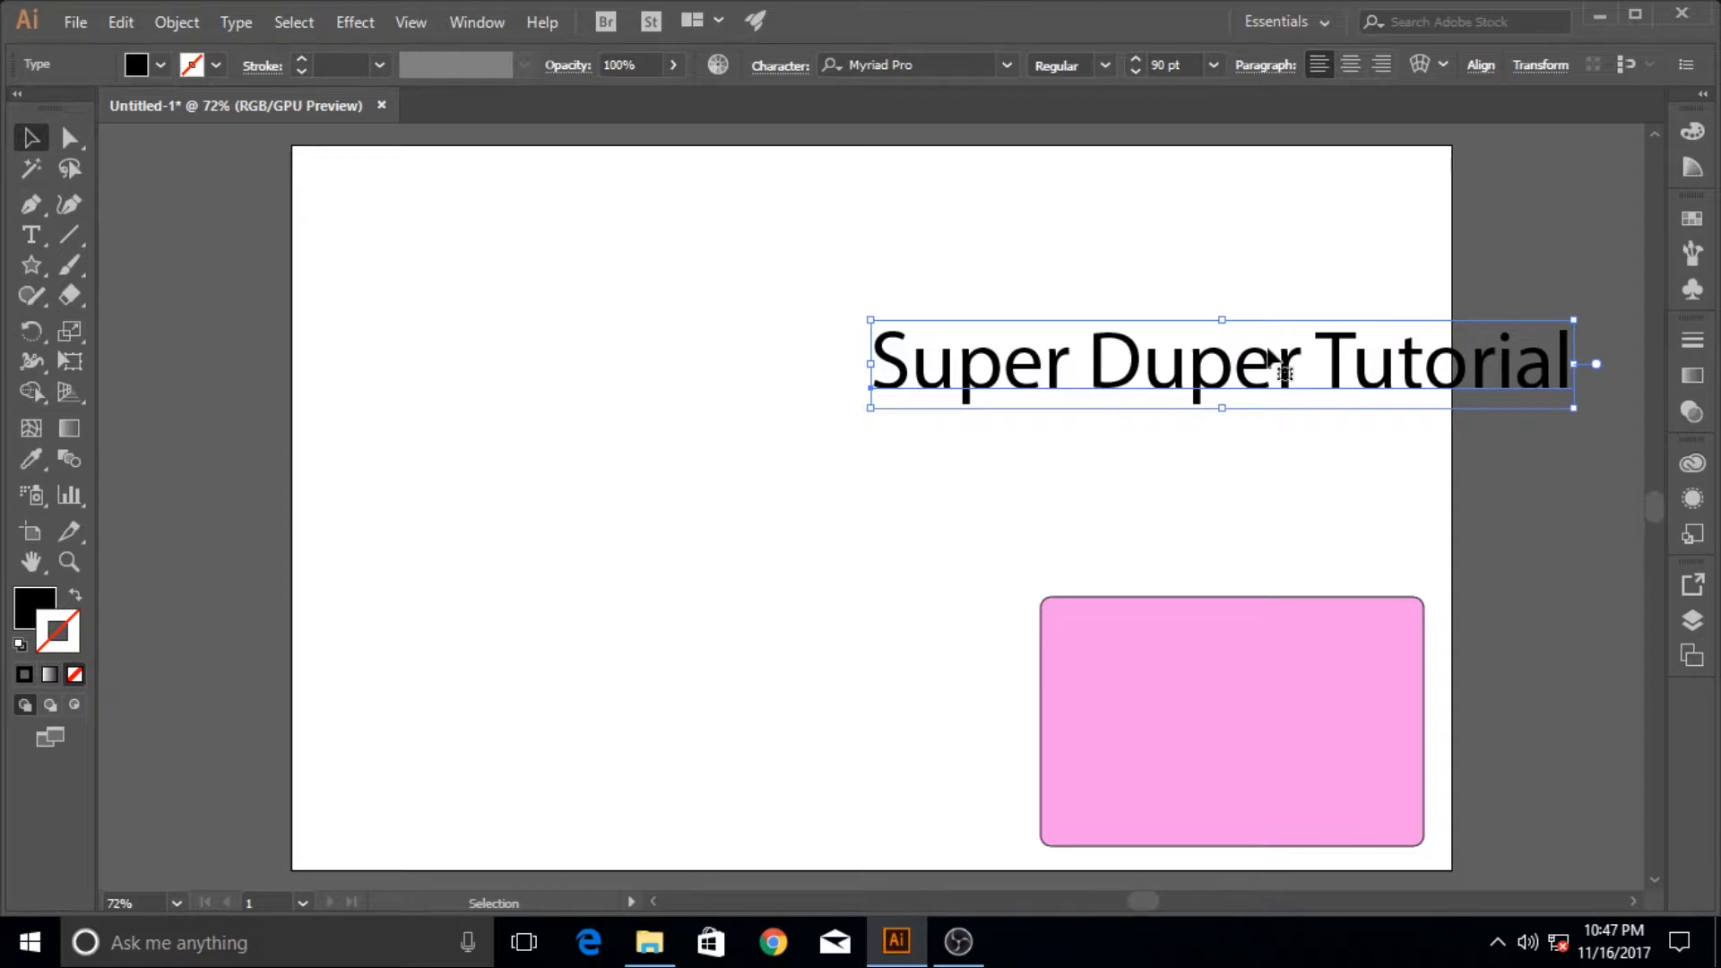
Step: Try centre and right paragraph alignment on the title and return it to left alignment
click(1266, 66)
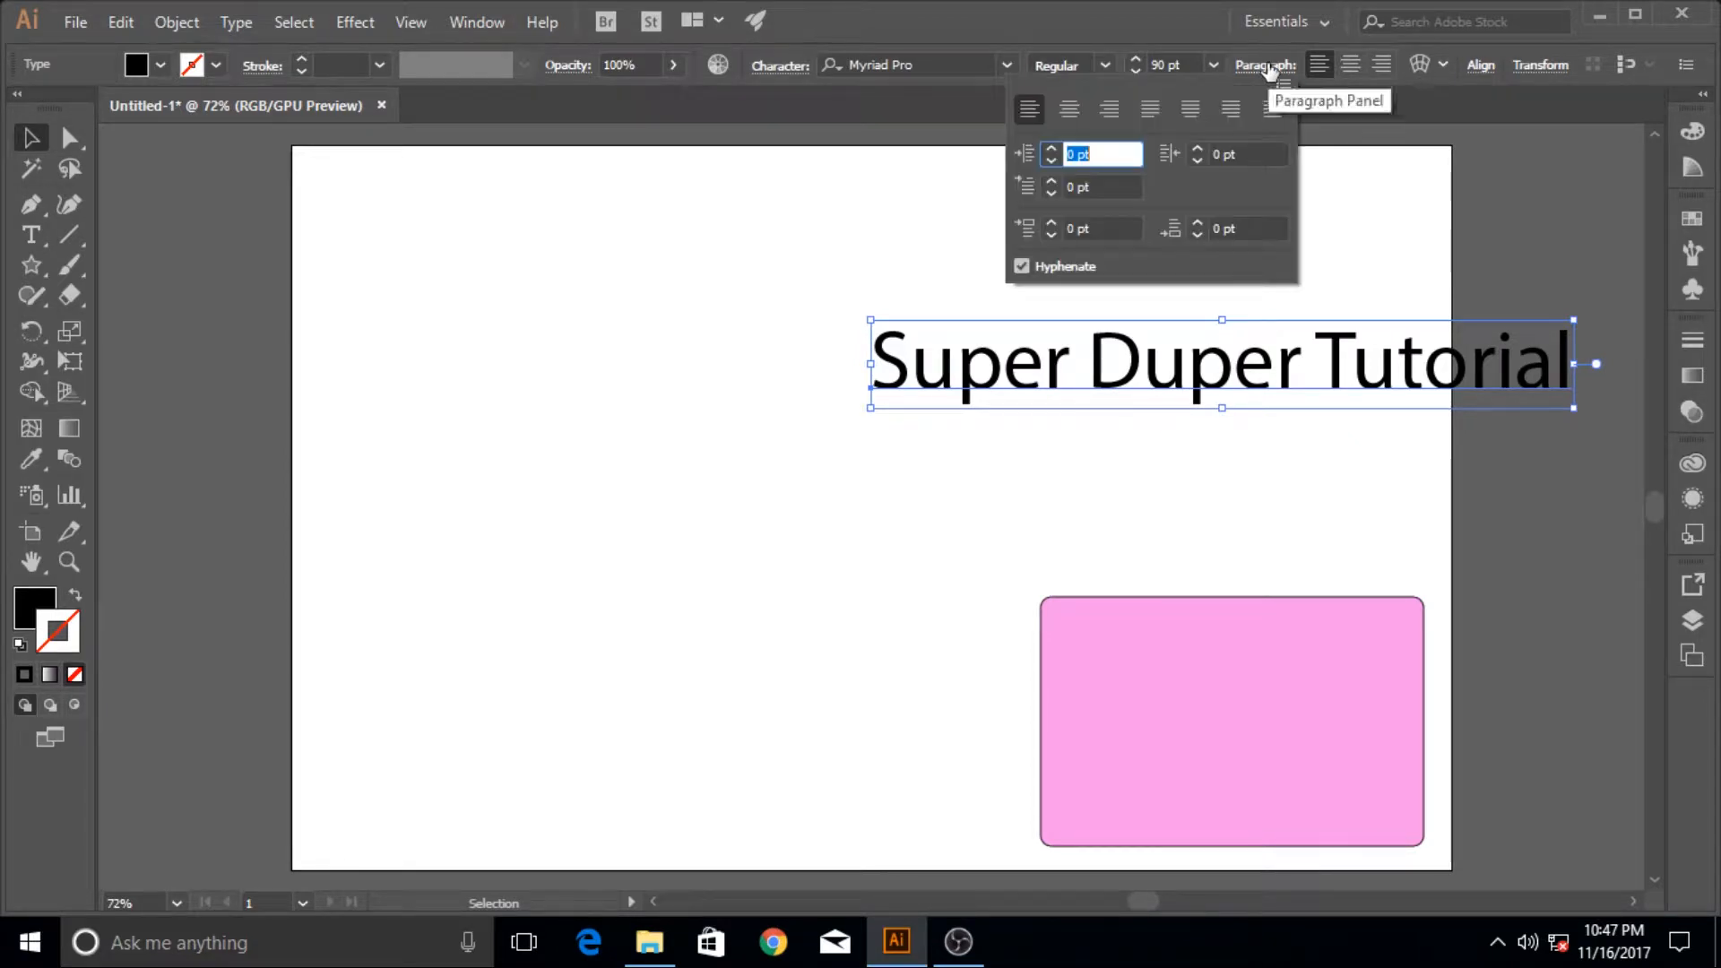
click(1064, 113)
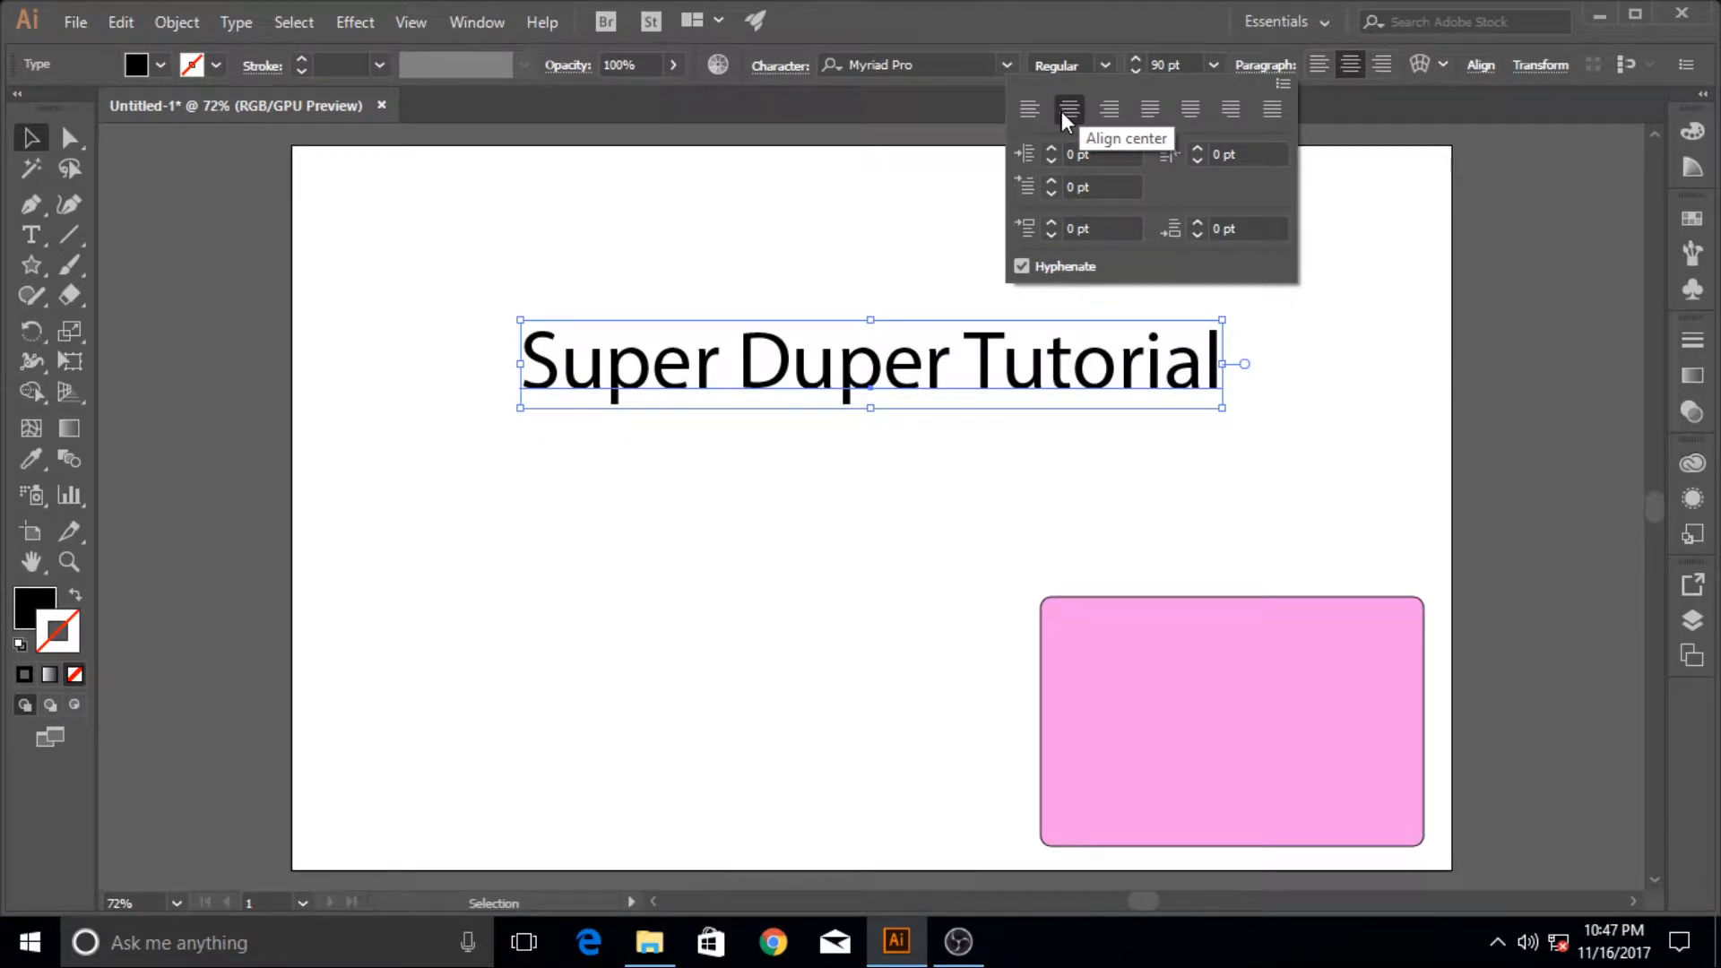
click(1110, 113)
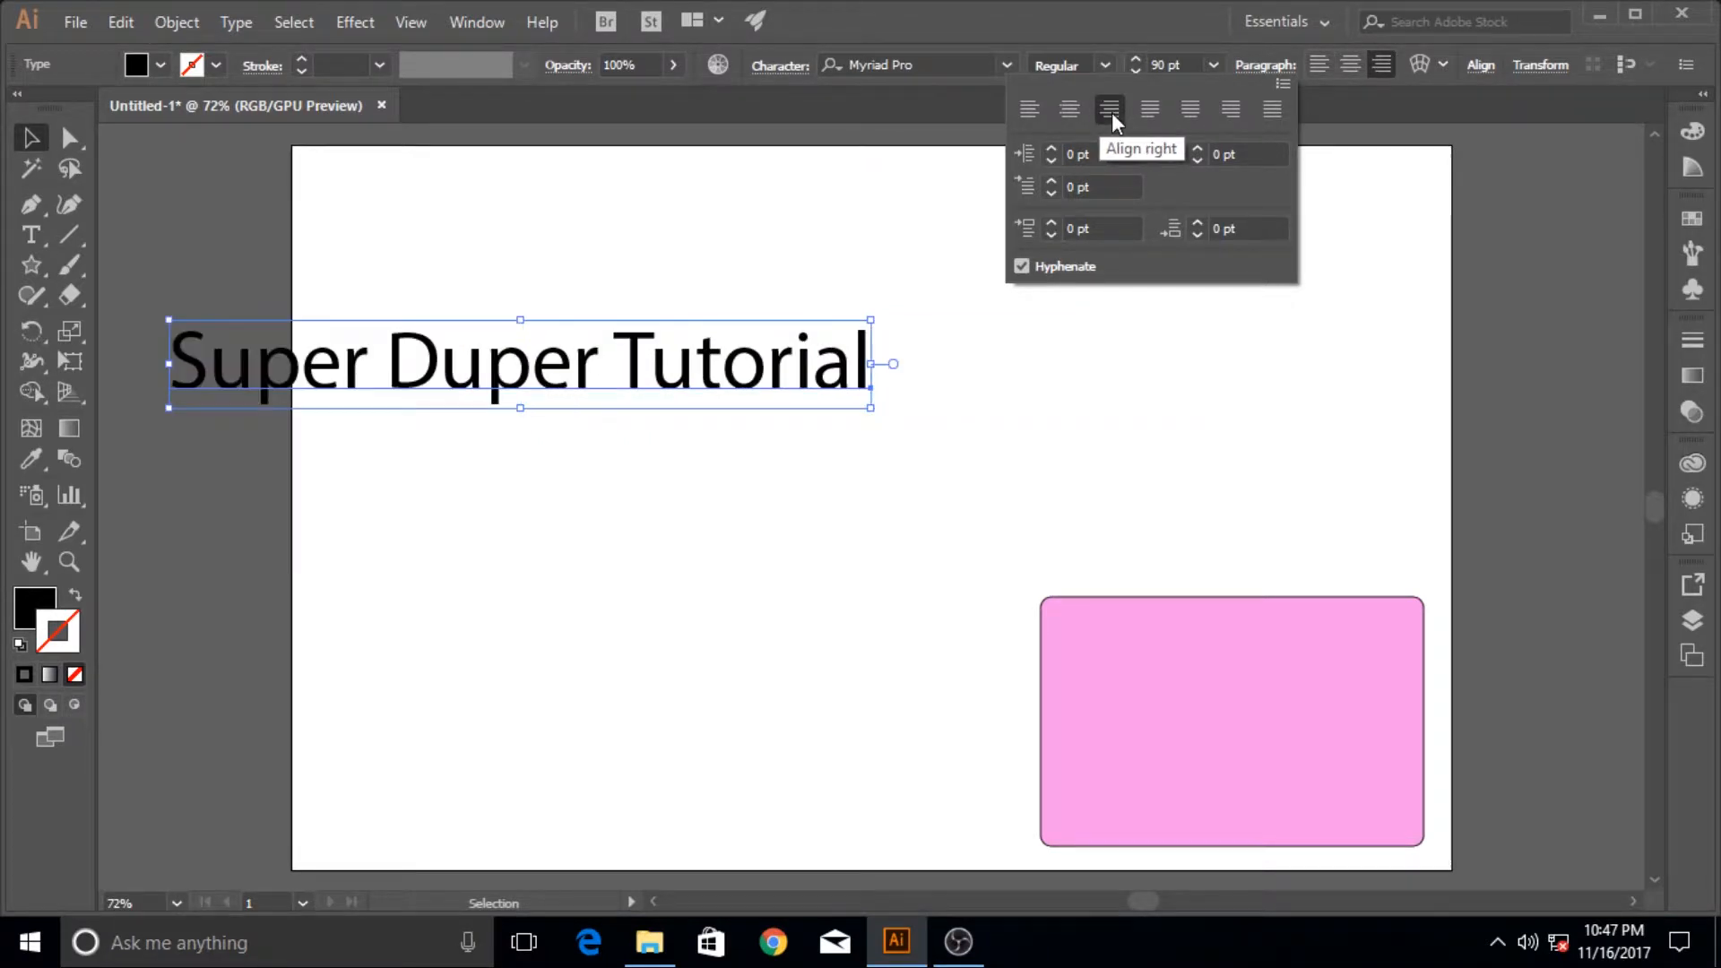
click(1065, 110)
click(1035, 112)
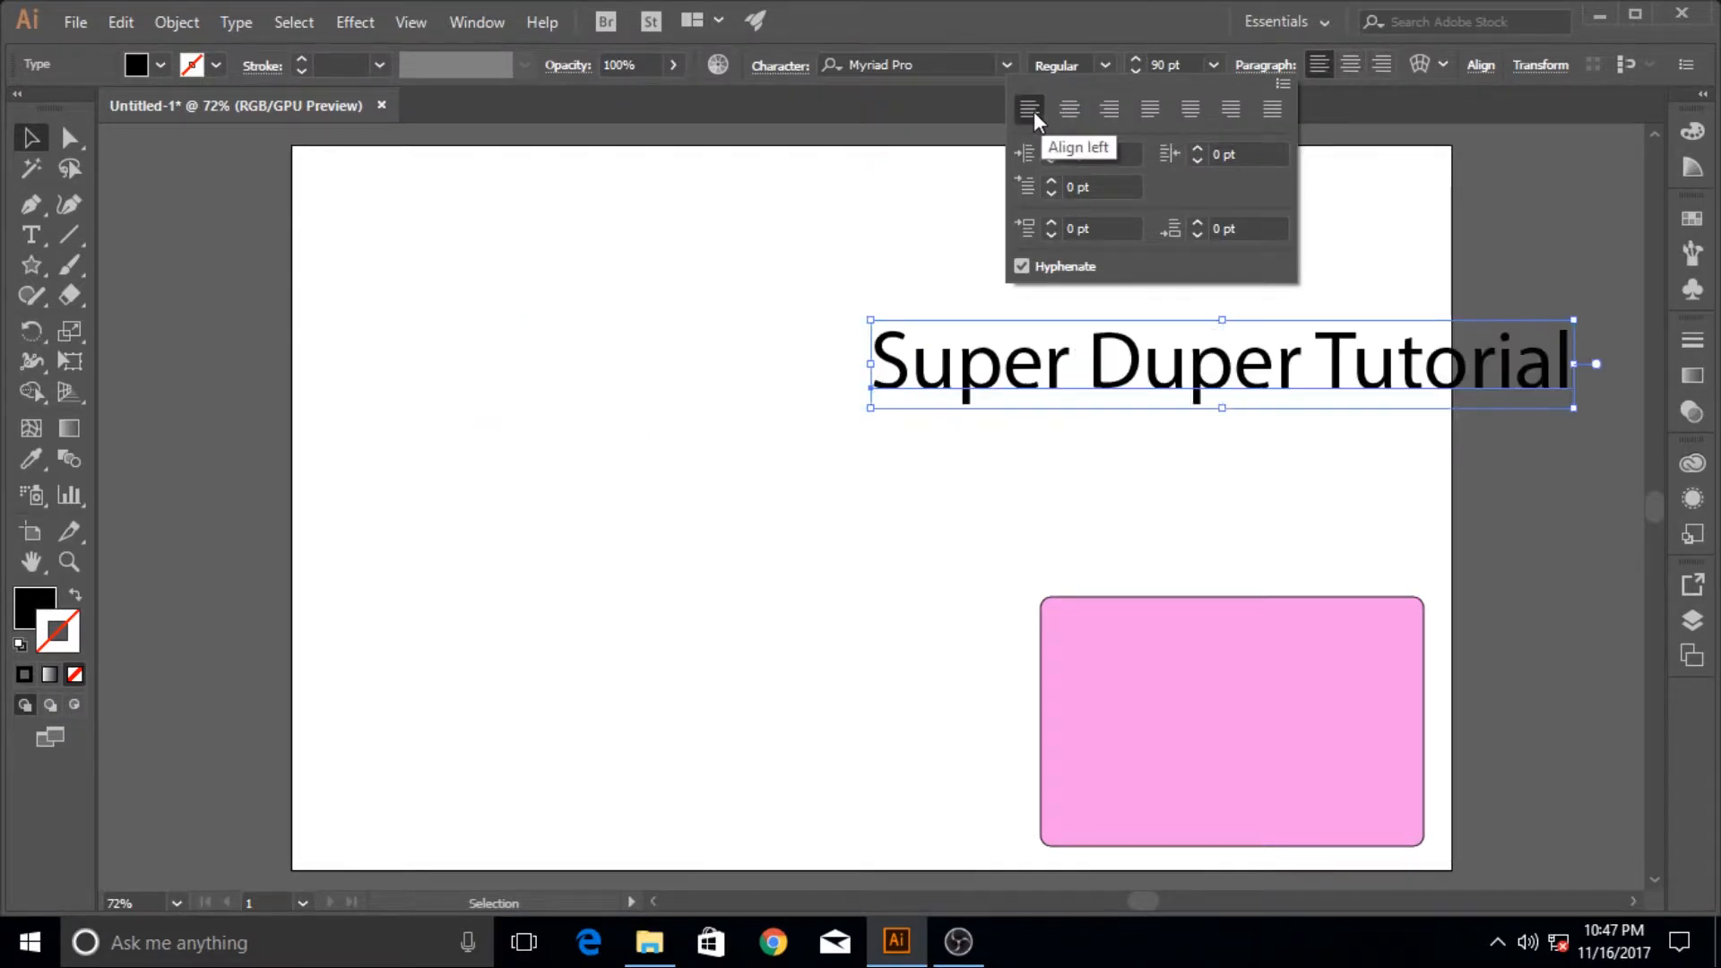
click(1303, 87)
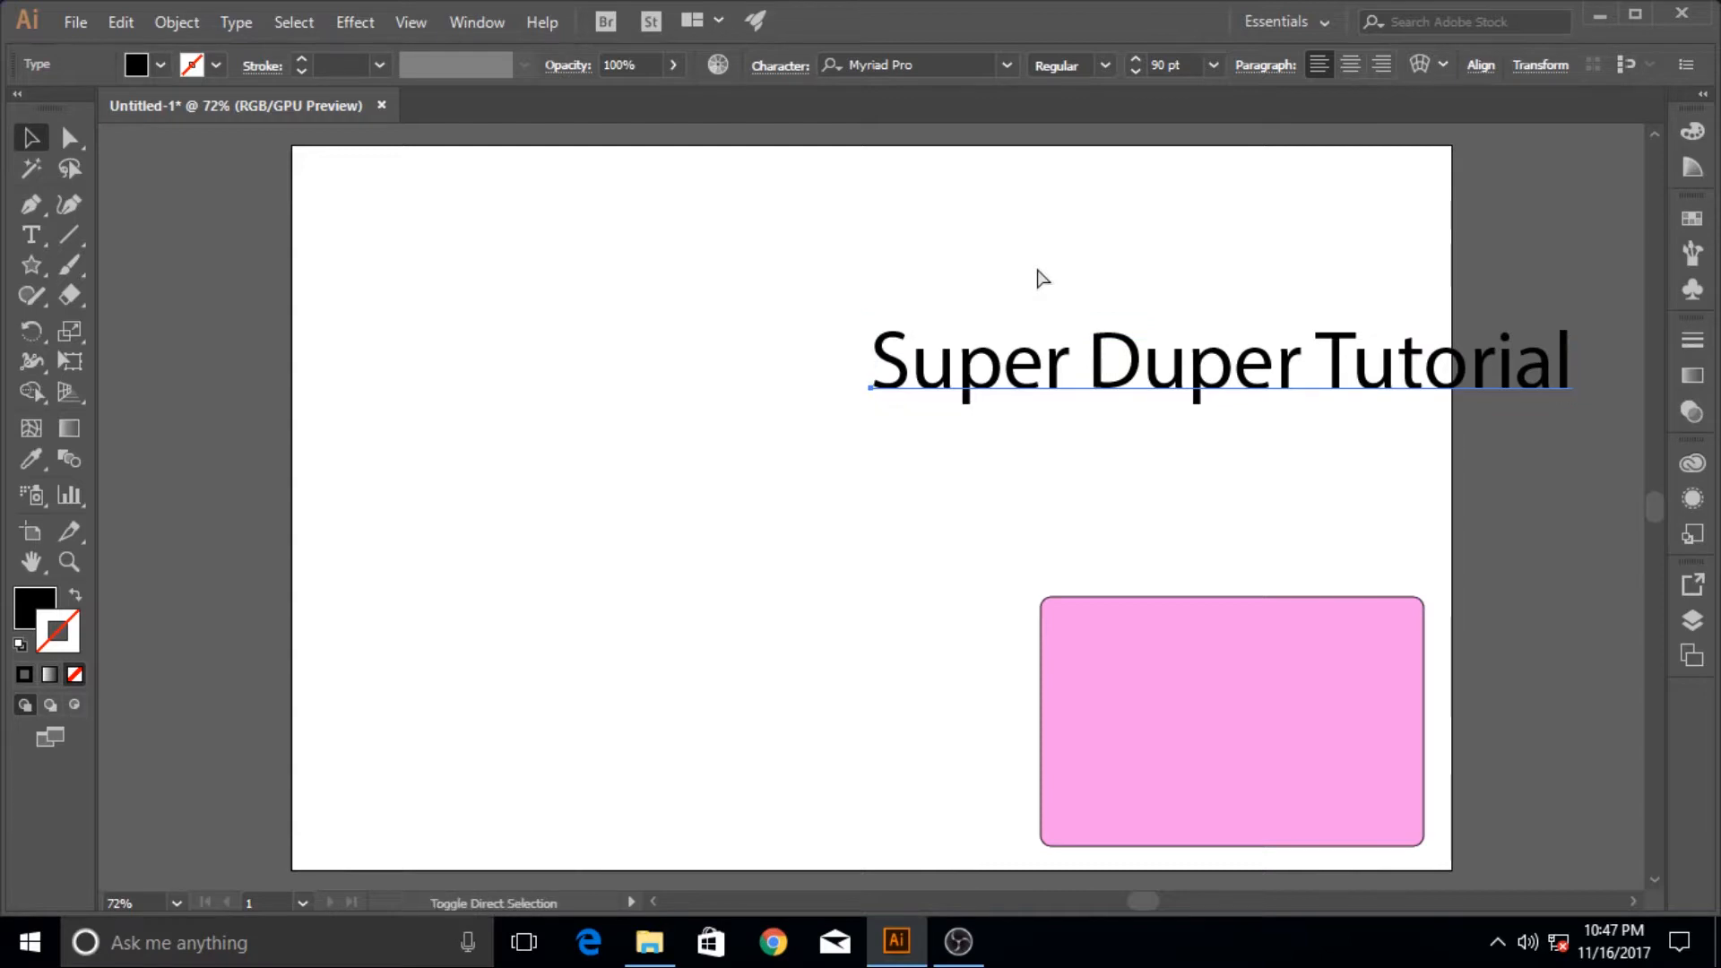
Step: Cycle the title's alignment through centre, right and left, finish on centre alignment, and deselect the title
key(ctrl+shift+c)
key(Escape)
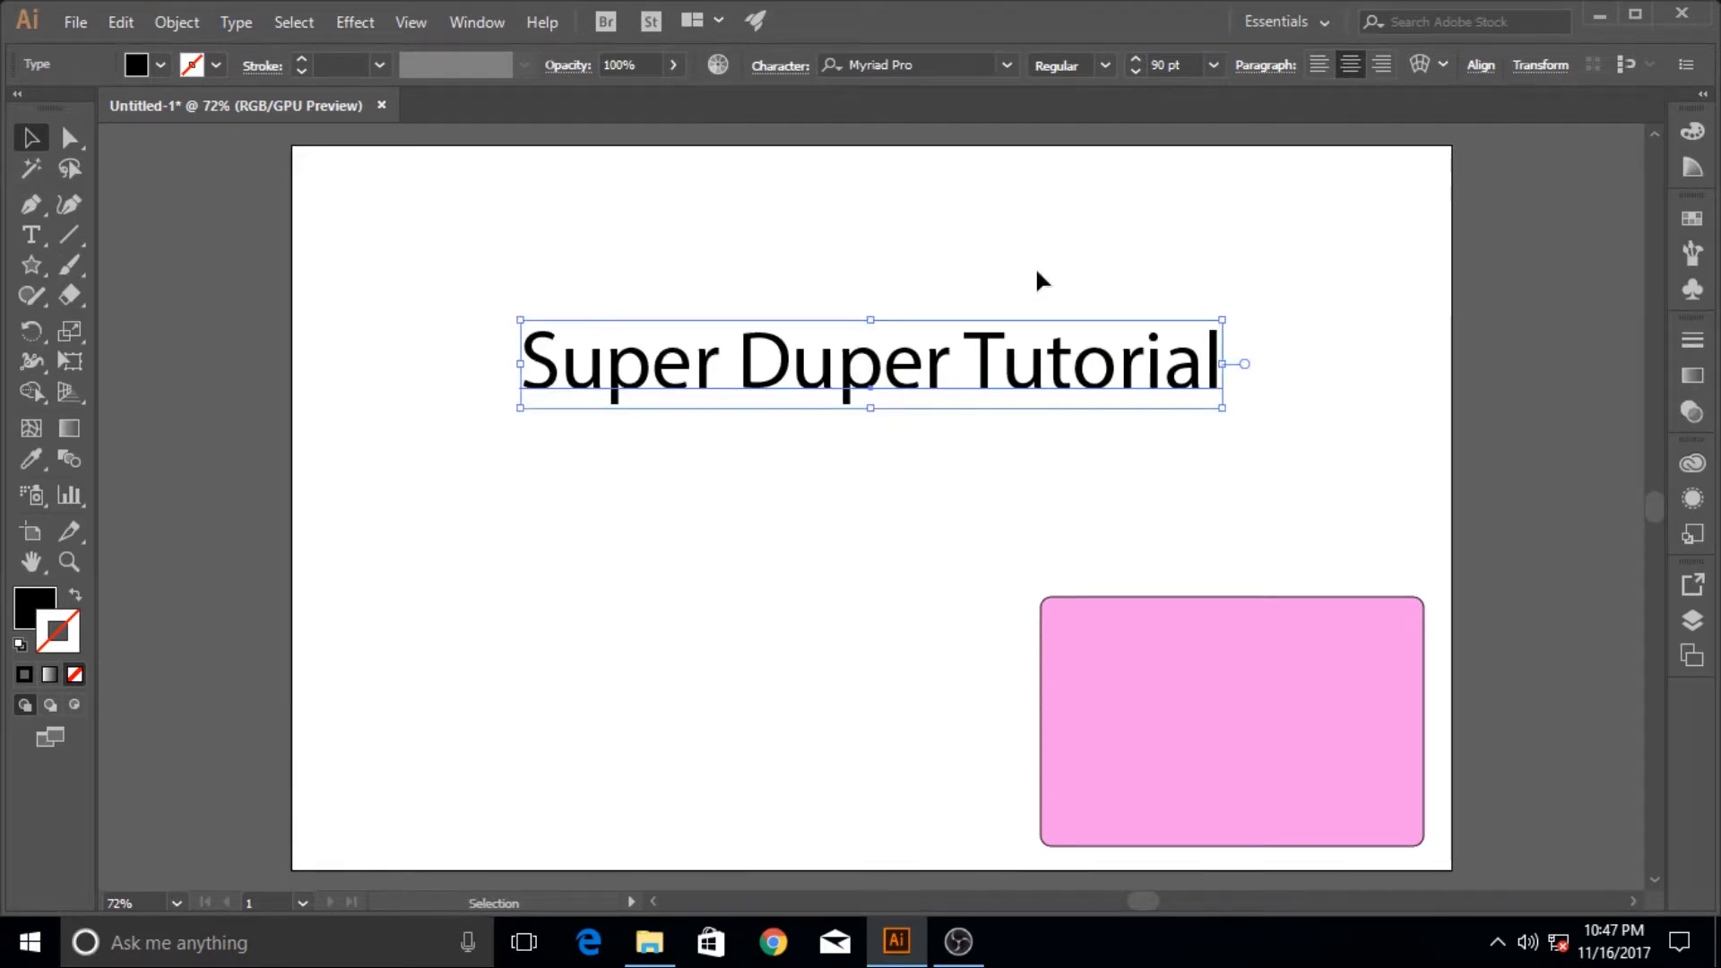
key(ctrl)
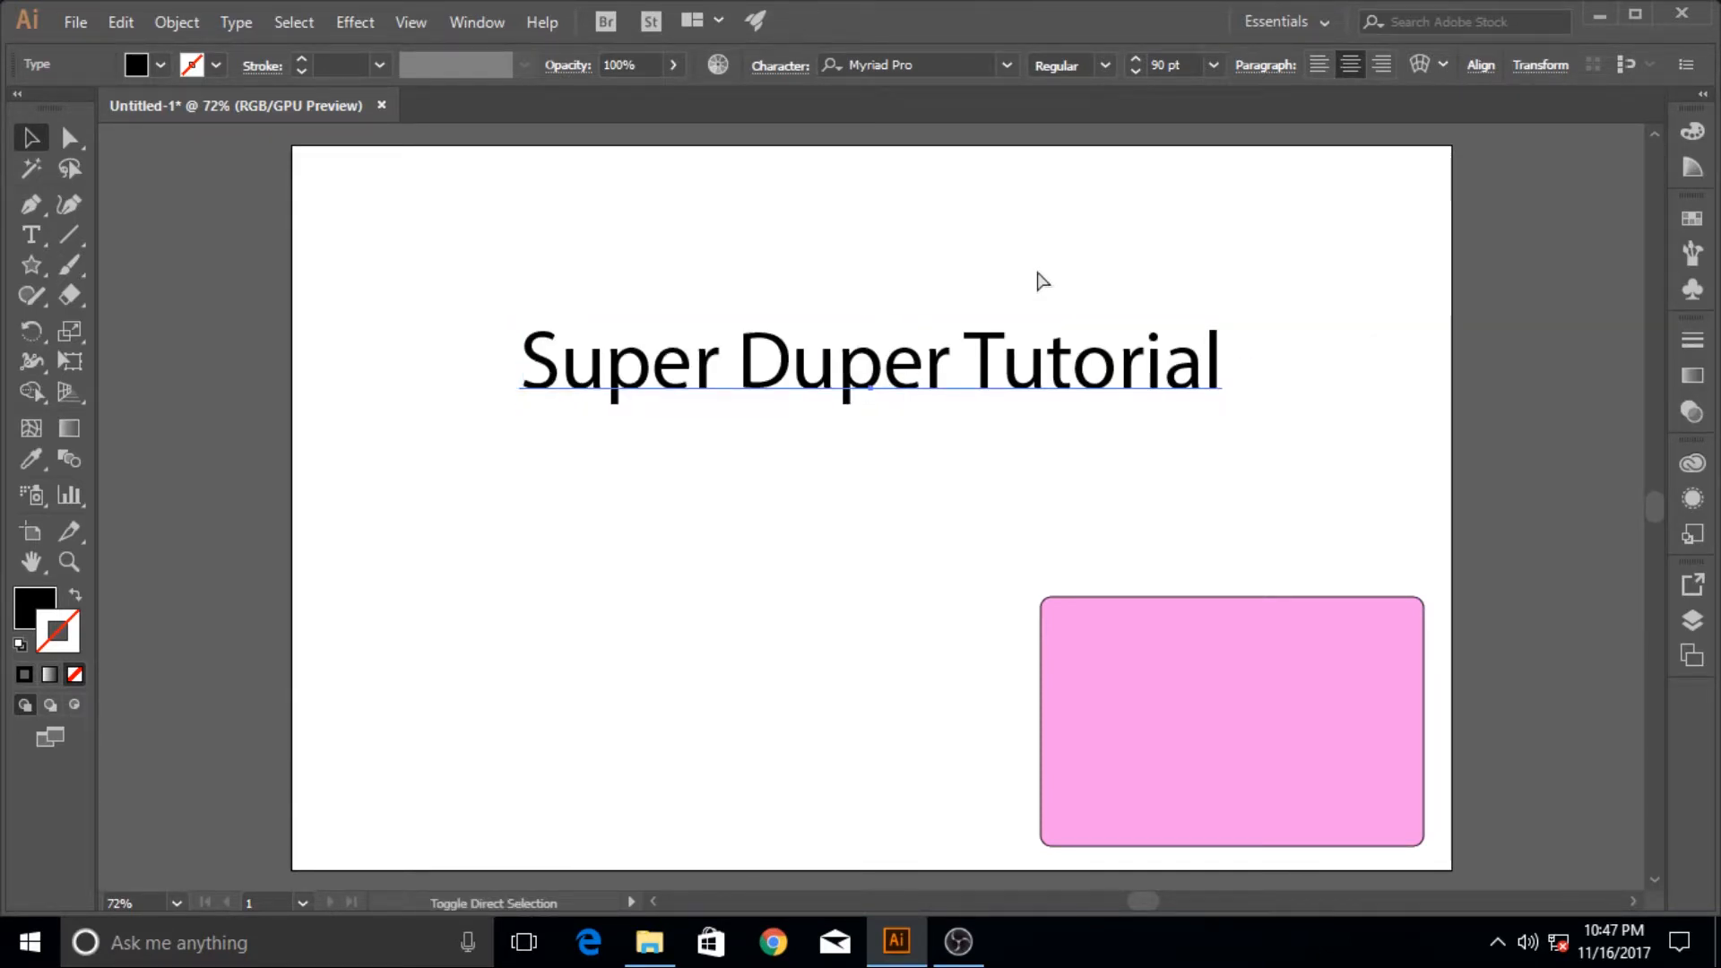
key(ctrl+shift+r)
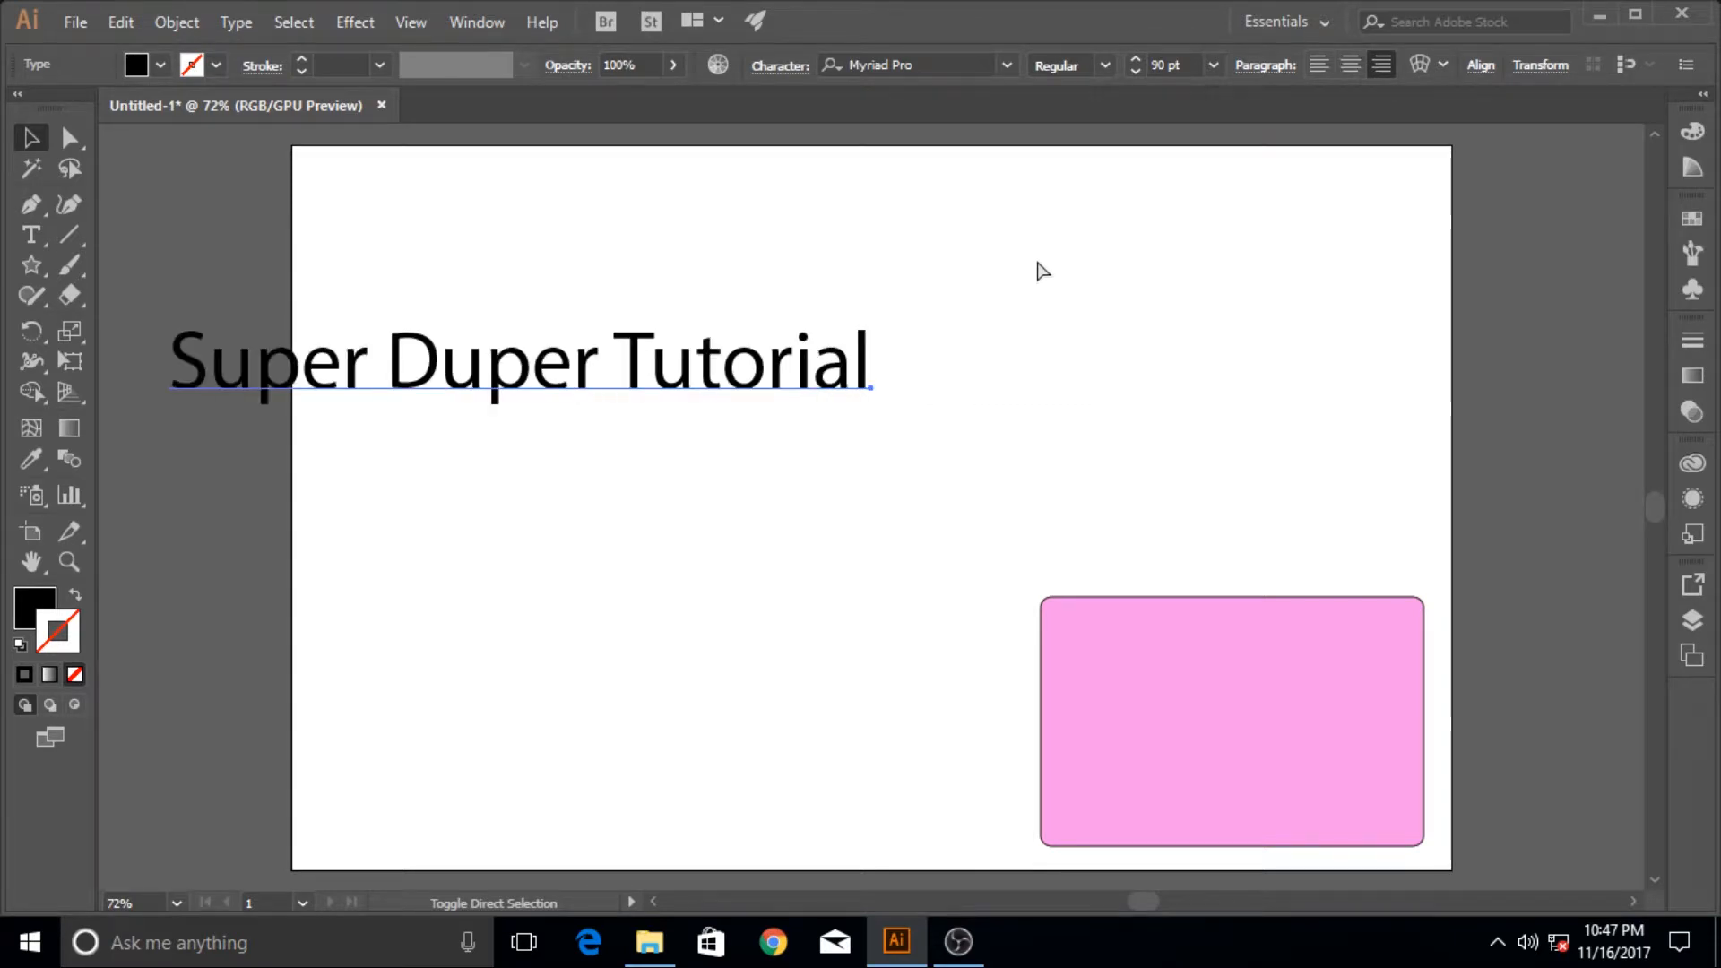
key(ctrl+shift+l)
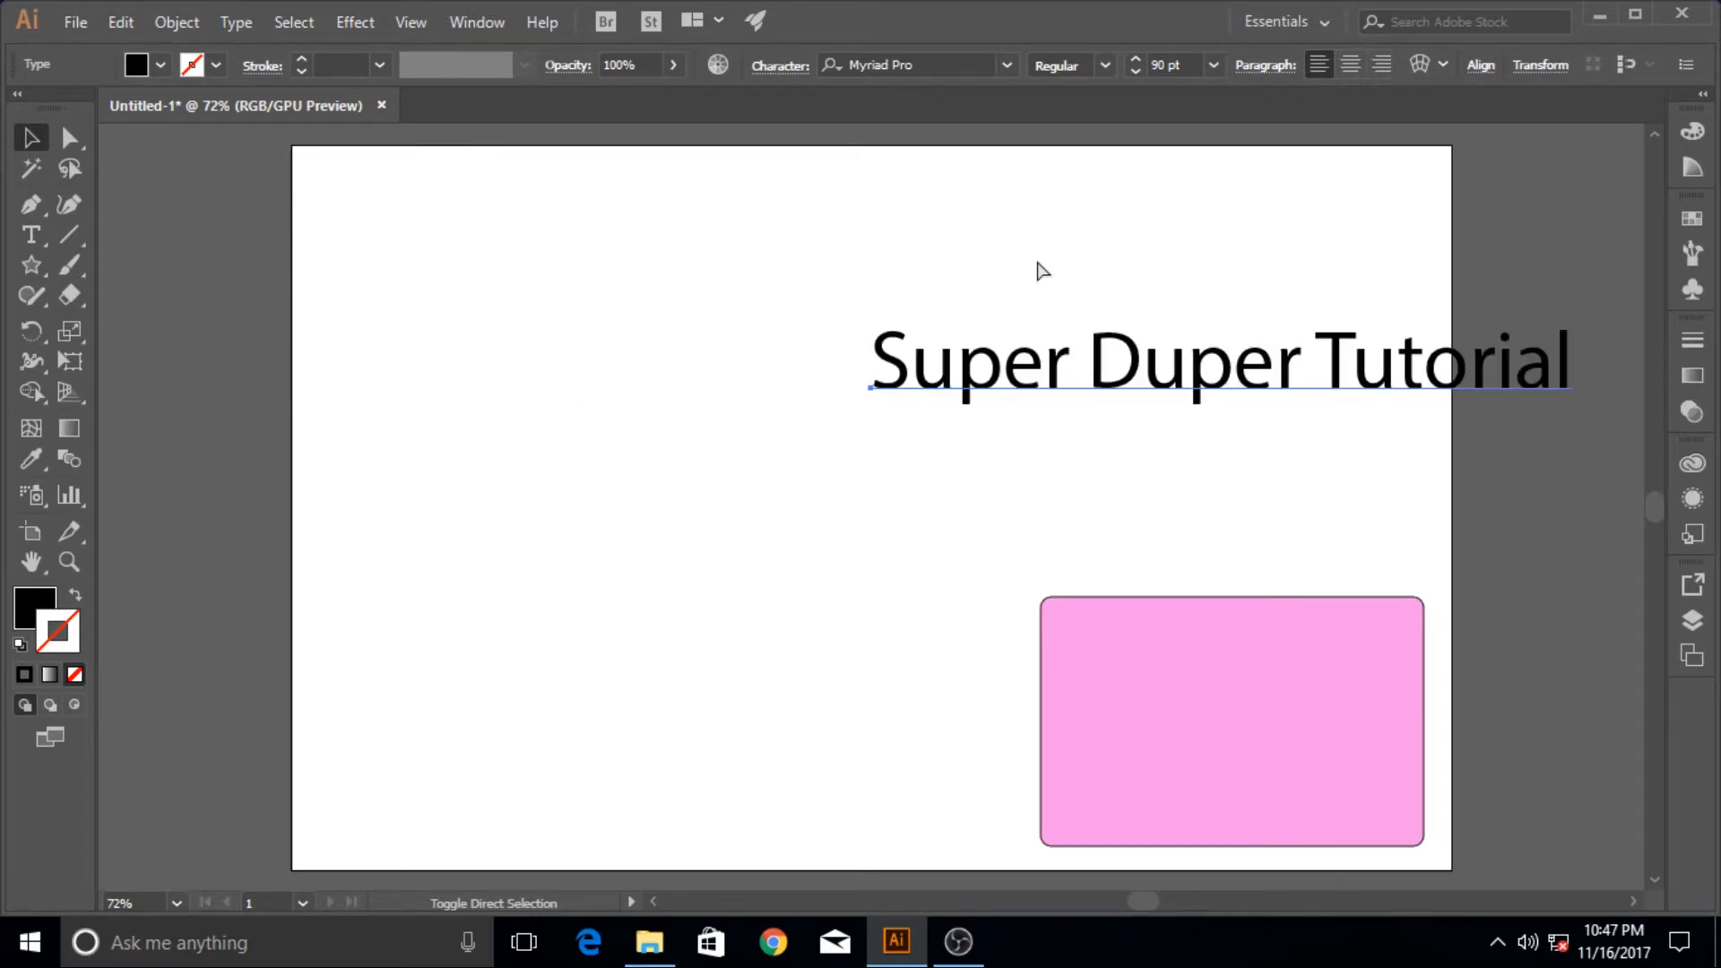
key(ctrl)
key(ctrl+shift+c)
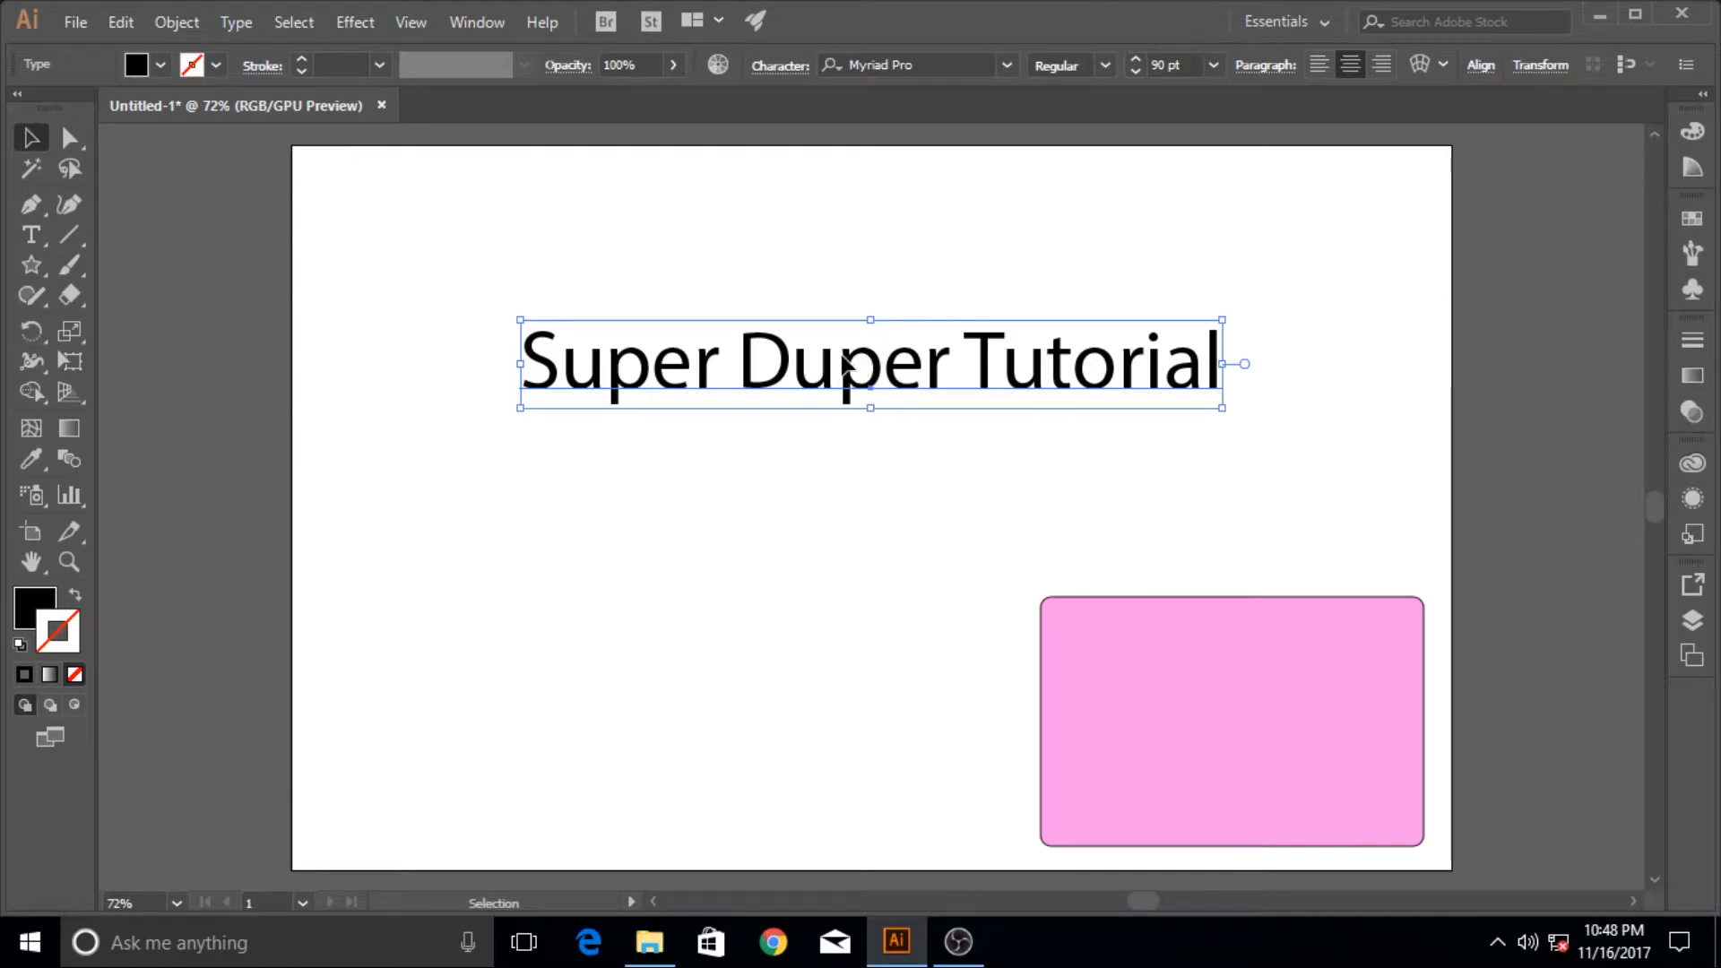
drag(874, 394, 849, 363)
click(825, 530)
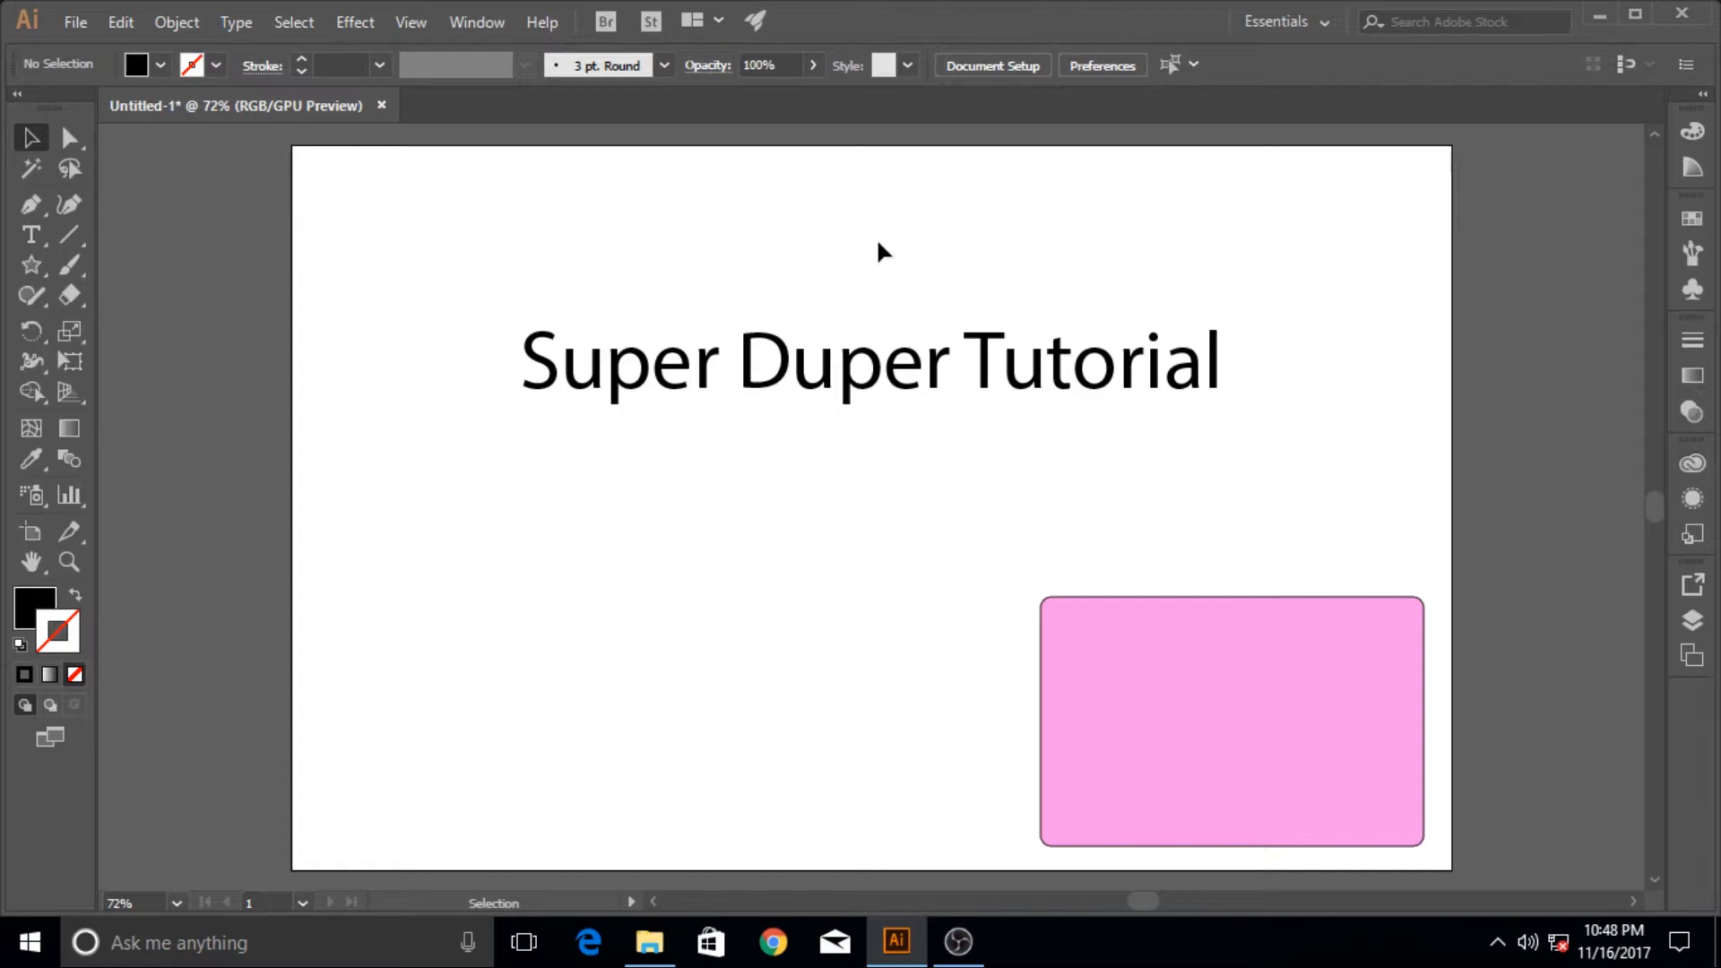
Step: Draw a tall area-type box below the title in the artboard's lower-left part and set its placeholder text to 36 pt
click(30, 236)
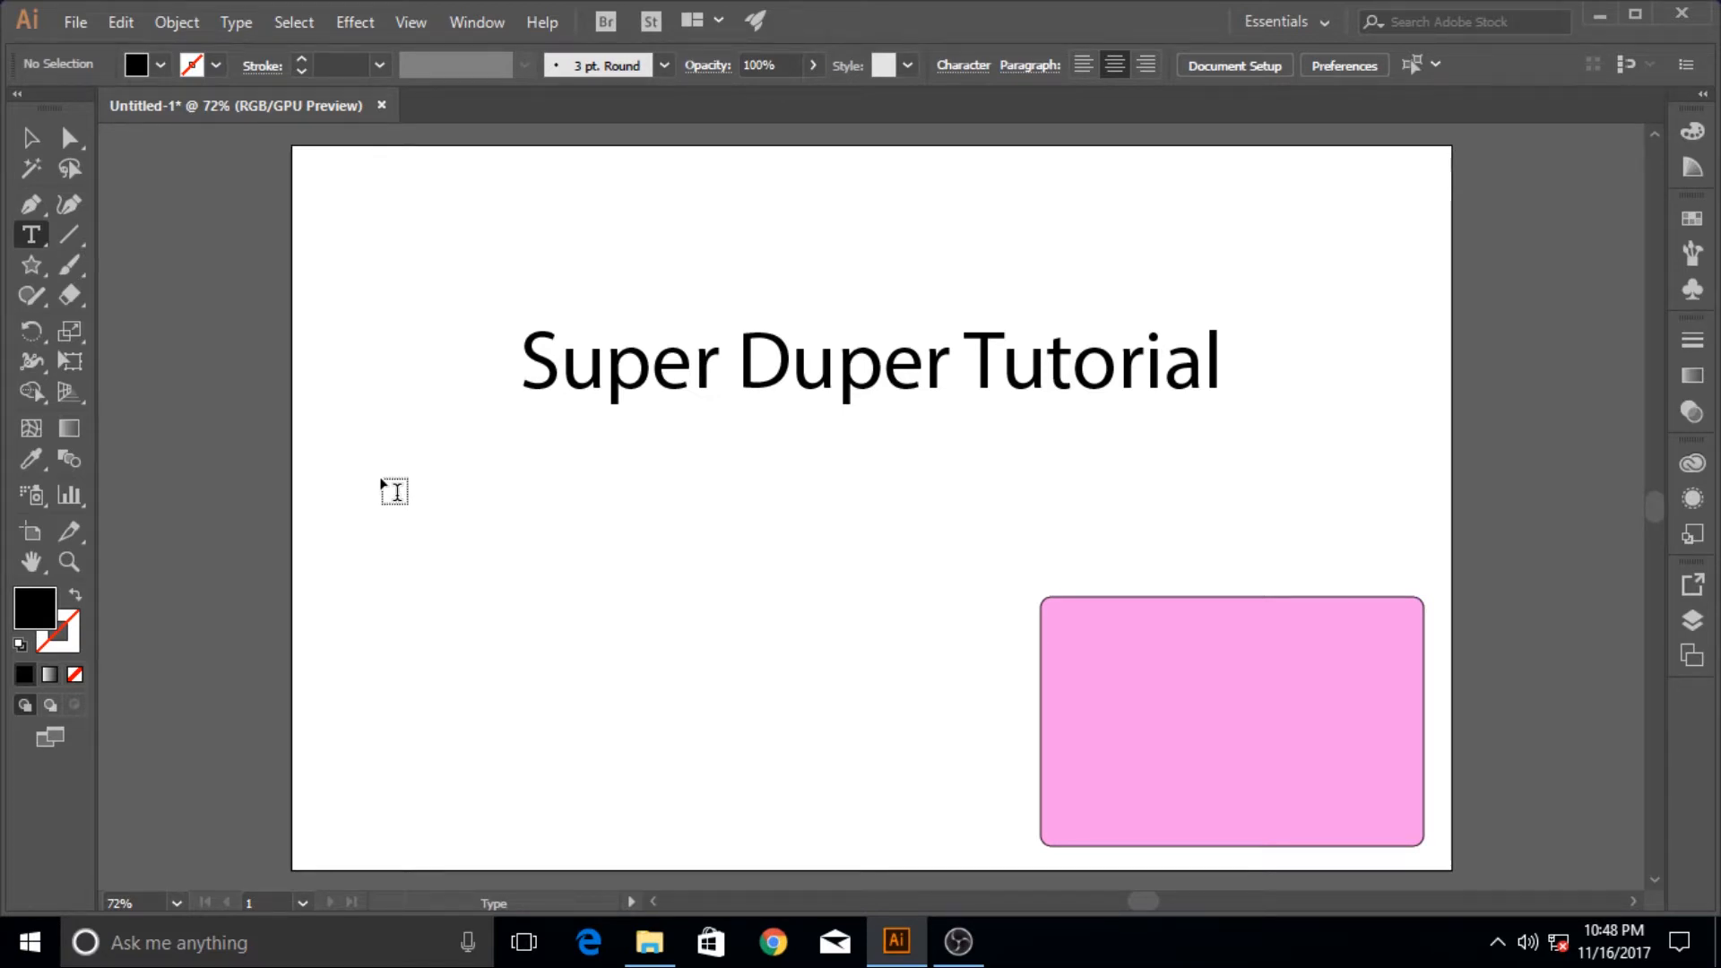
drag(381, 449, 678, 830)
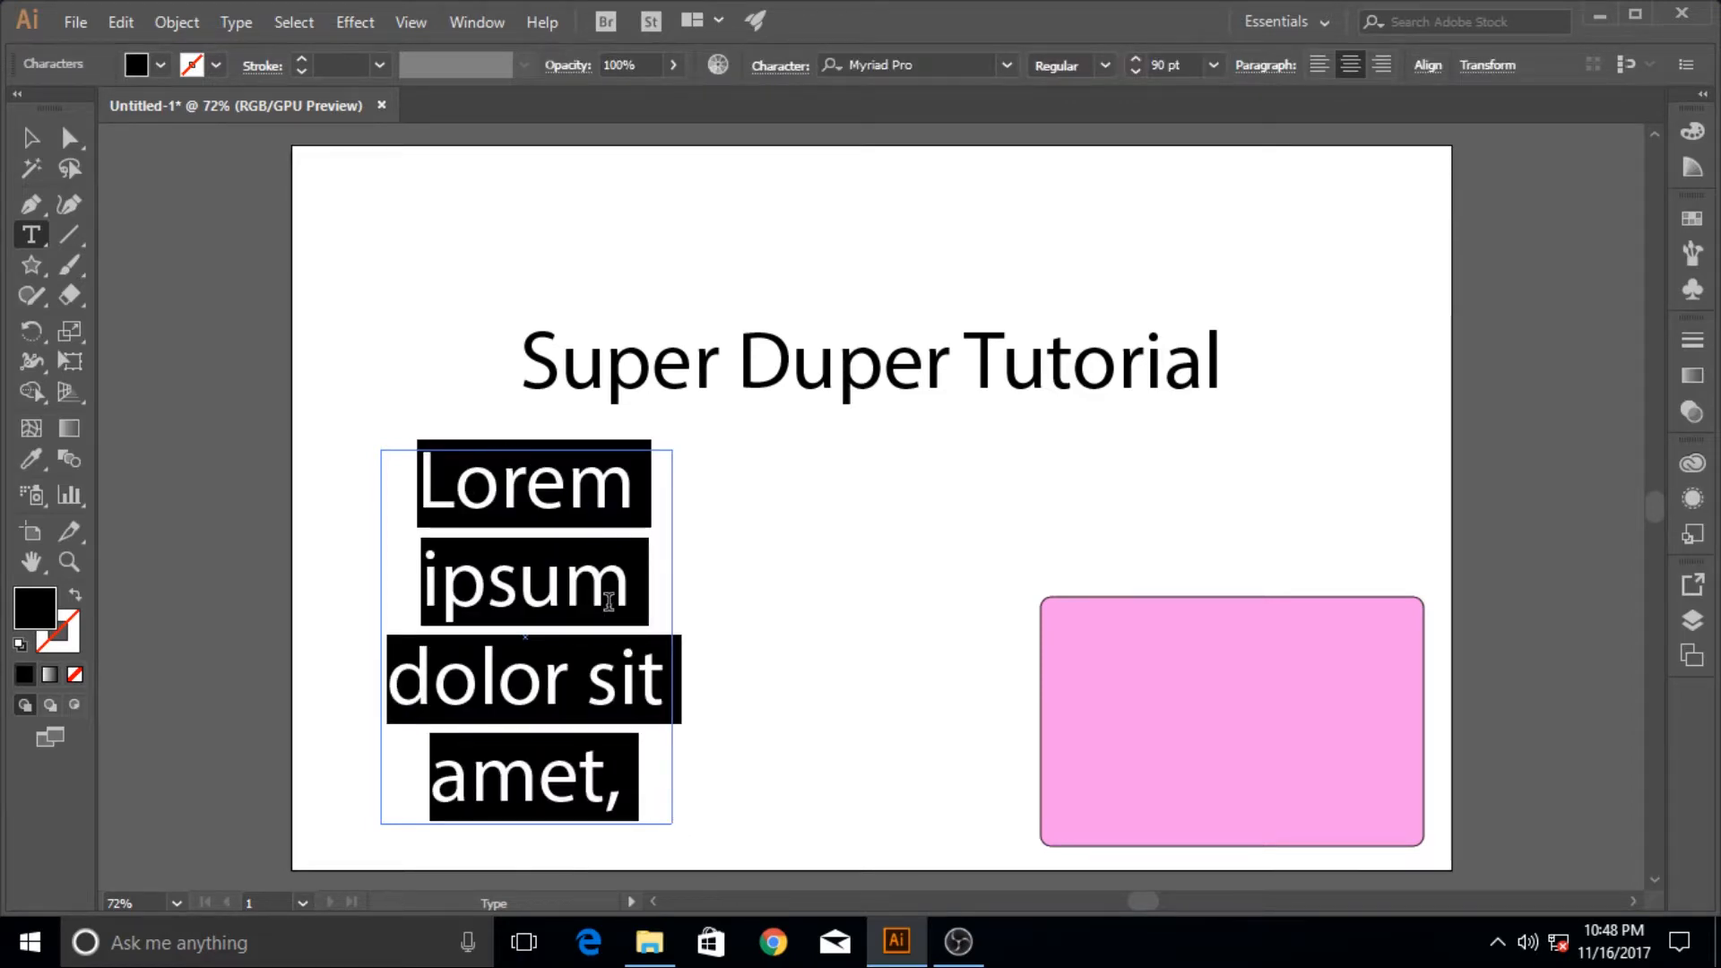
click(1212, 65)
click(1251, 436)
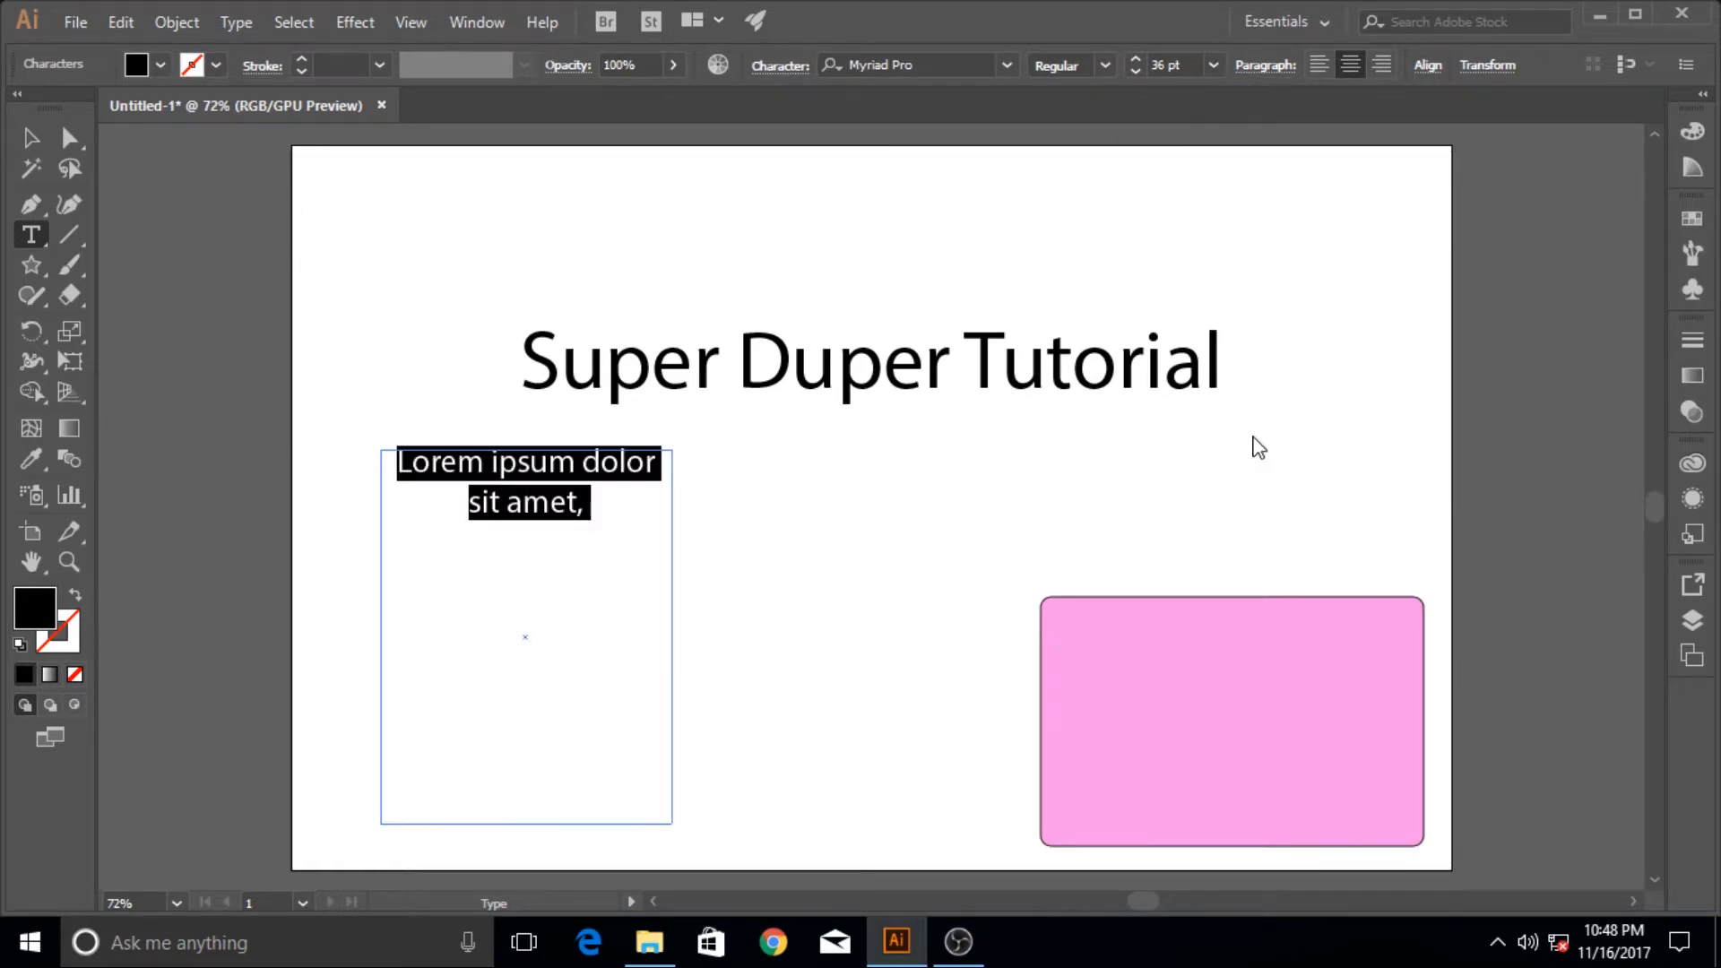
Step: Append a continuous run of lowercase l characters after the placeholder text until it overflows the area-type box, and deselect the box
click(592, 507)
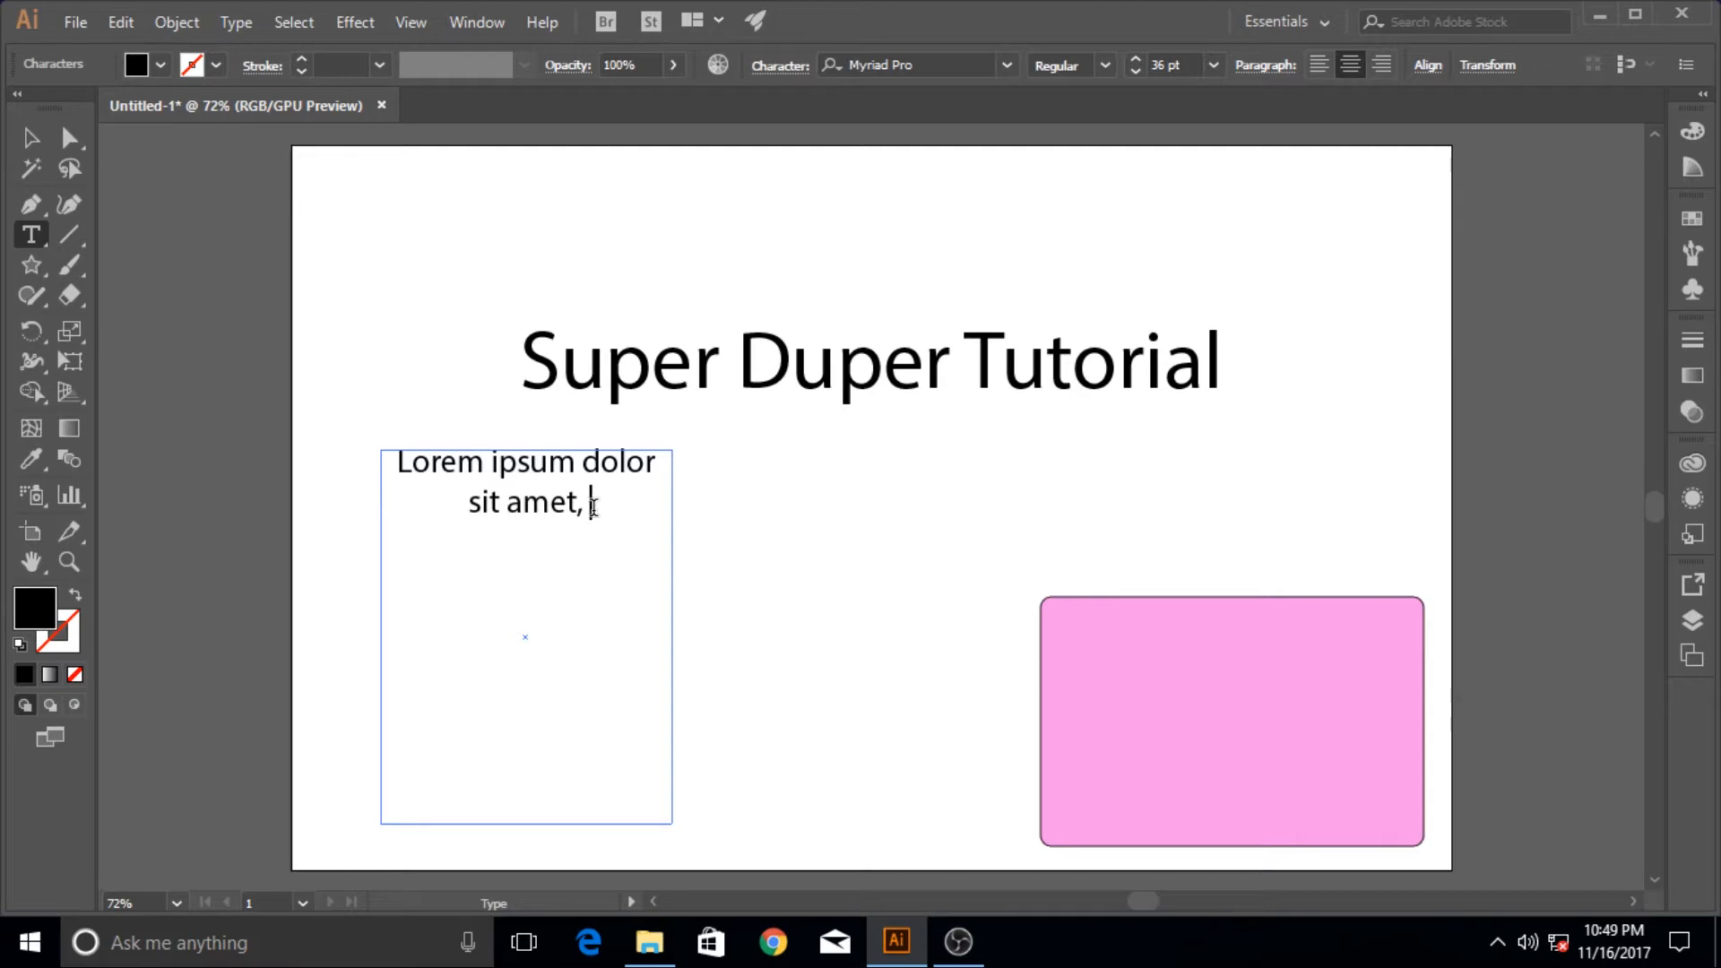
text(lll)
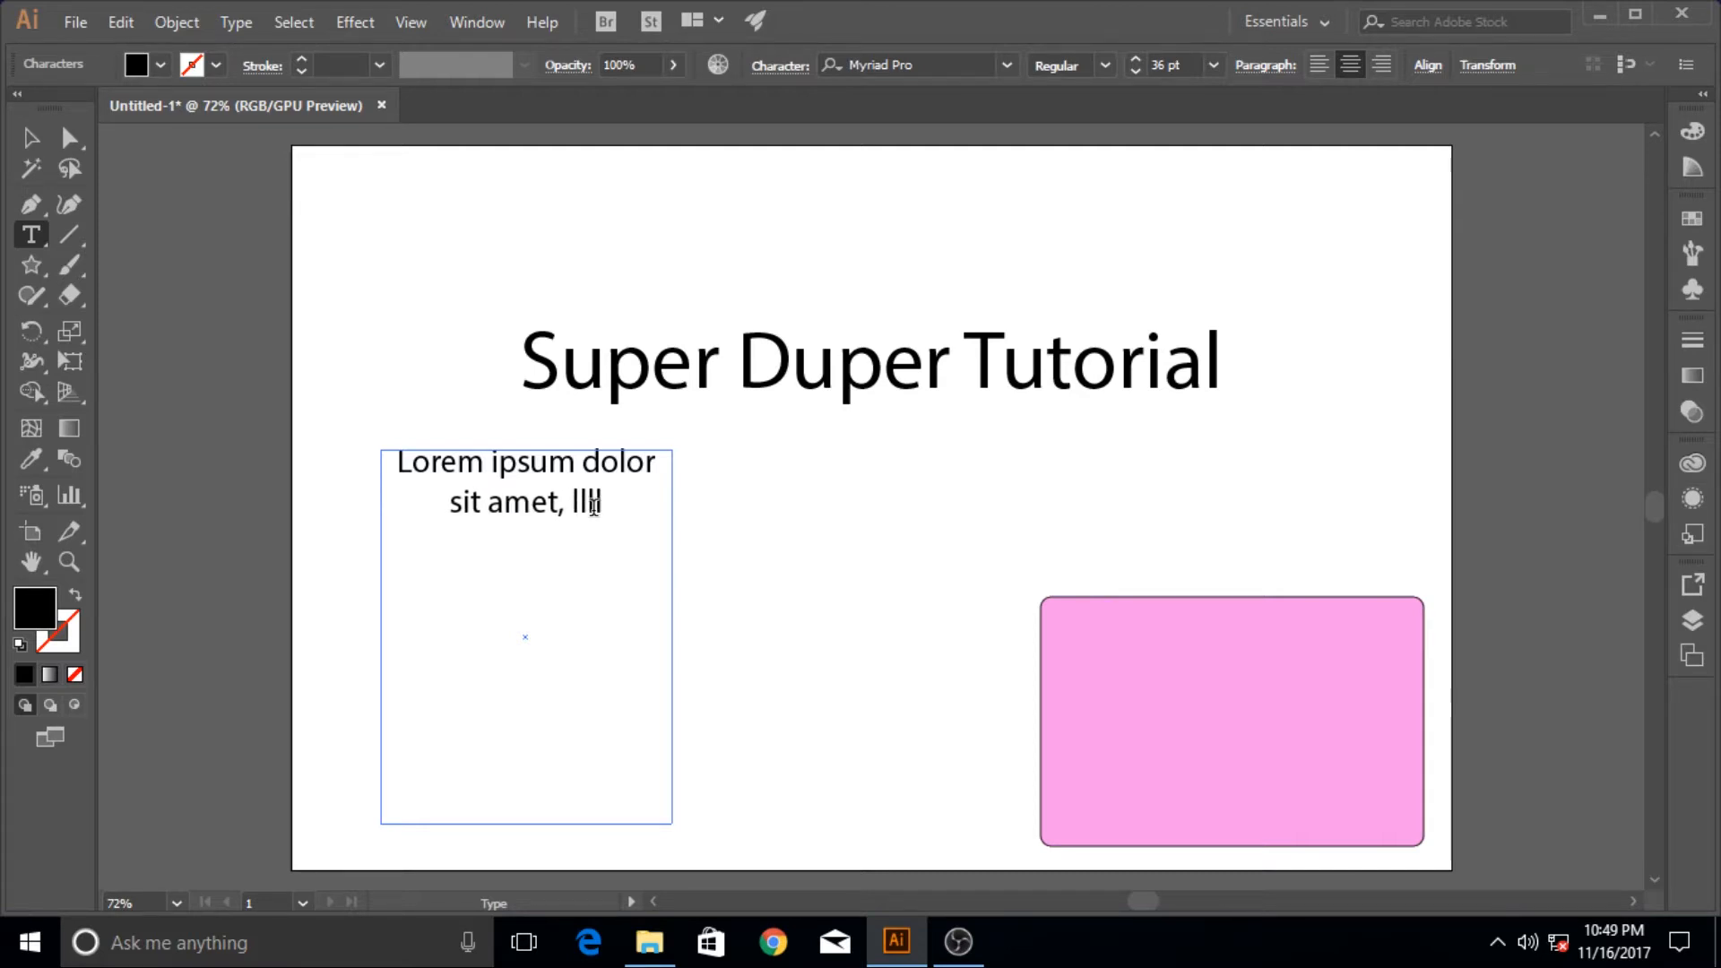
text(llllllllllllllllllllllllllllllllllllllllllllllllllllll)
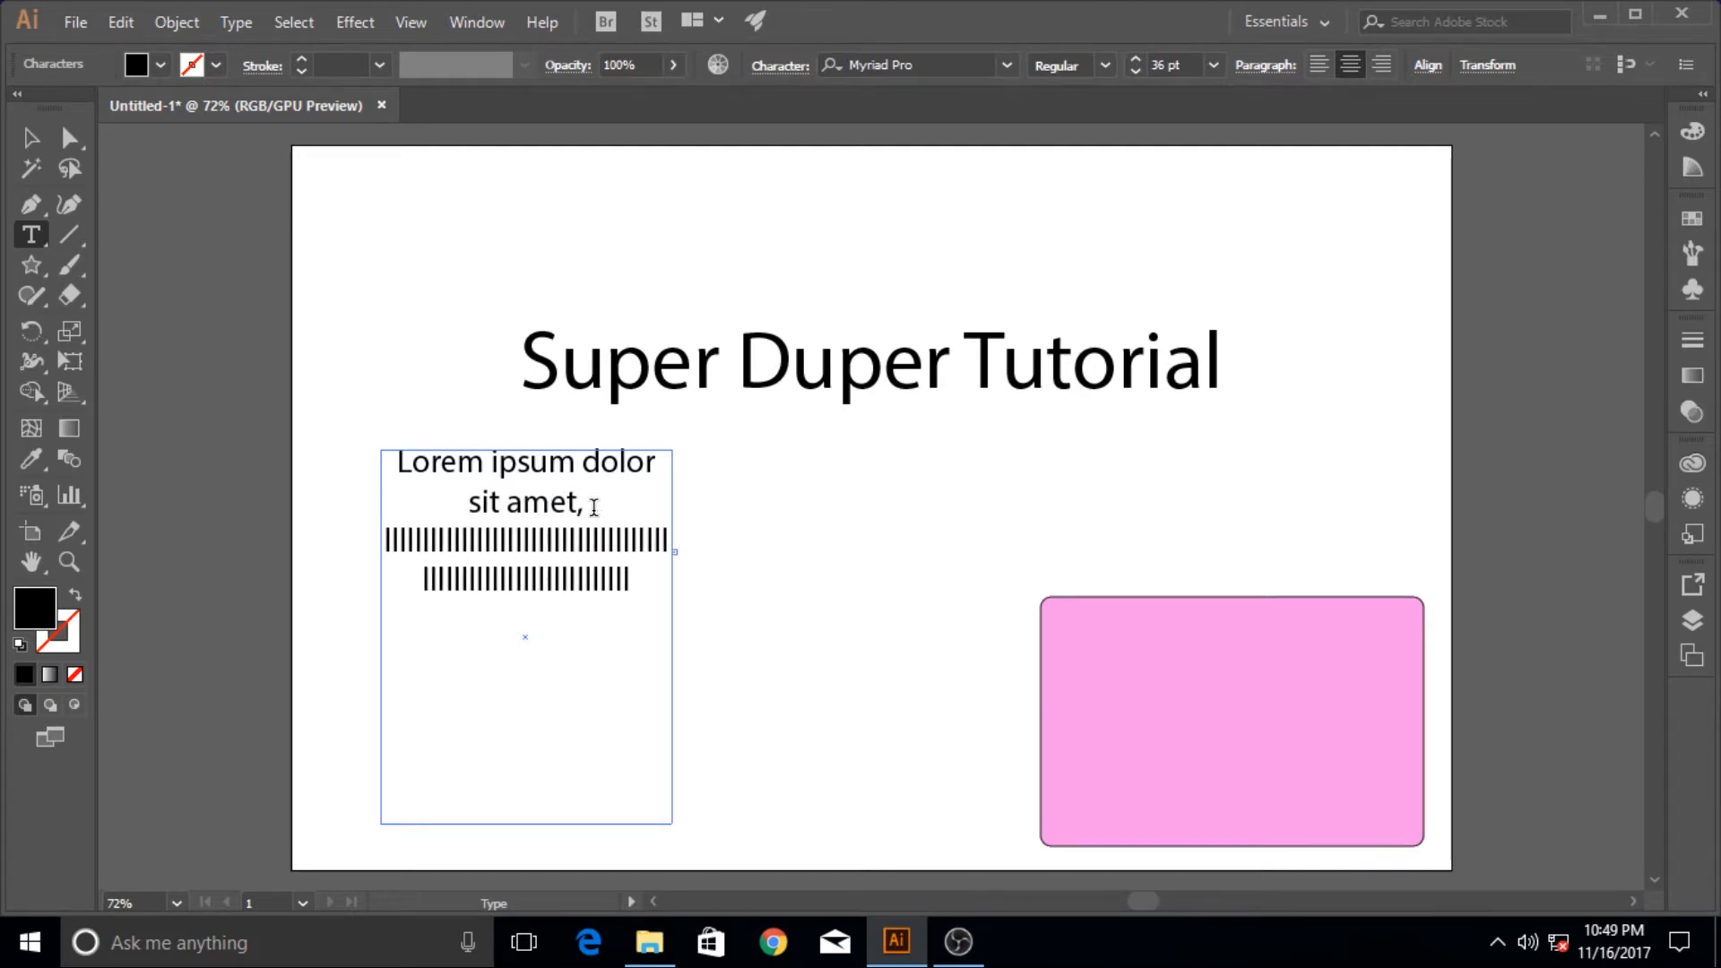
text(lllllllllllllllllllllllllllllllllllllllllllllllllllllllllllllllllllllllllllllllllllllllllllllll)
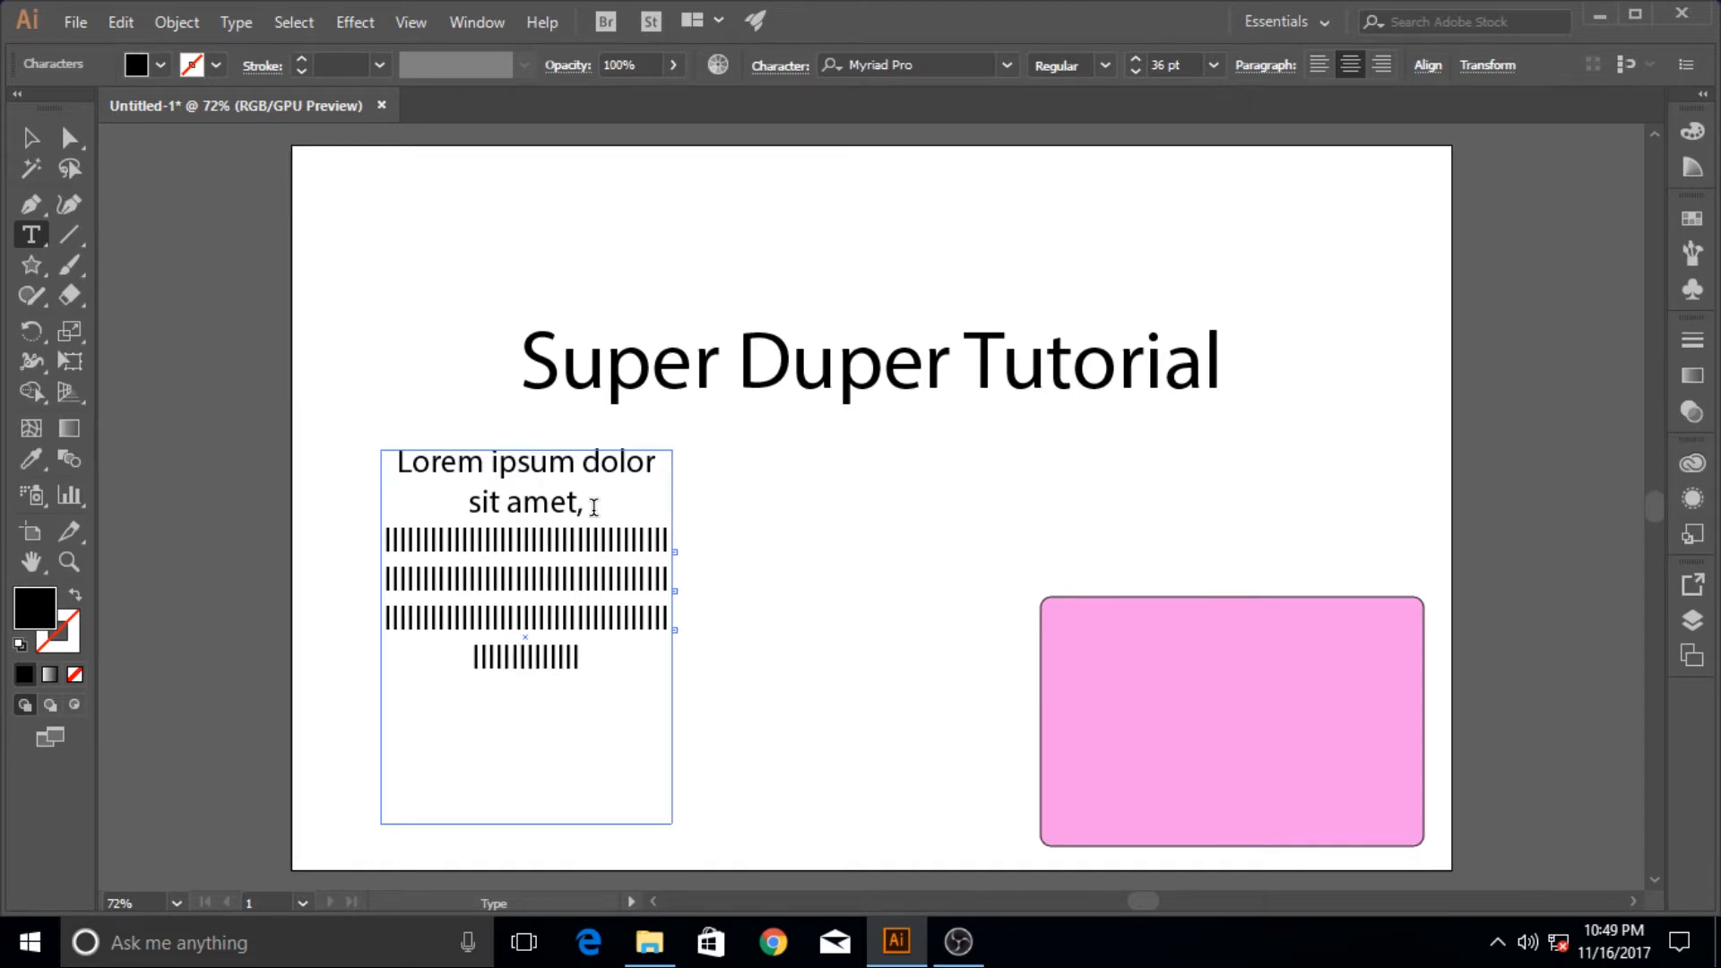
text(llllllllllll)
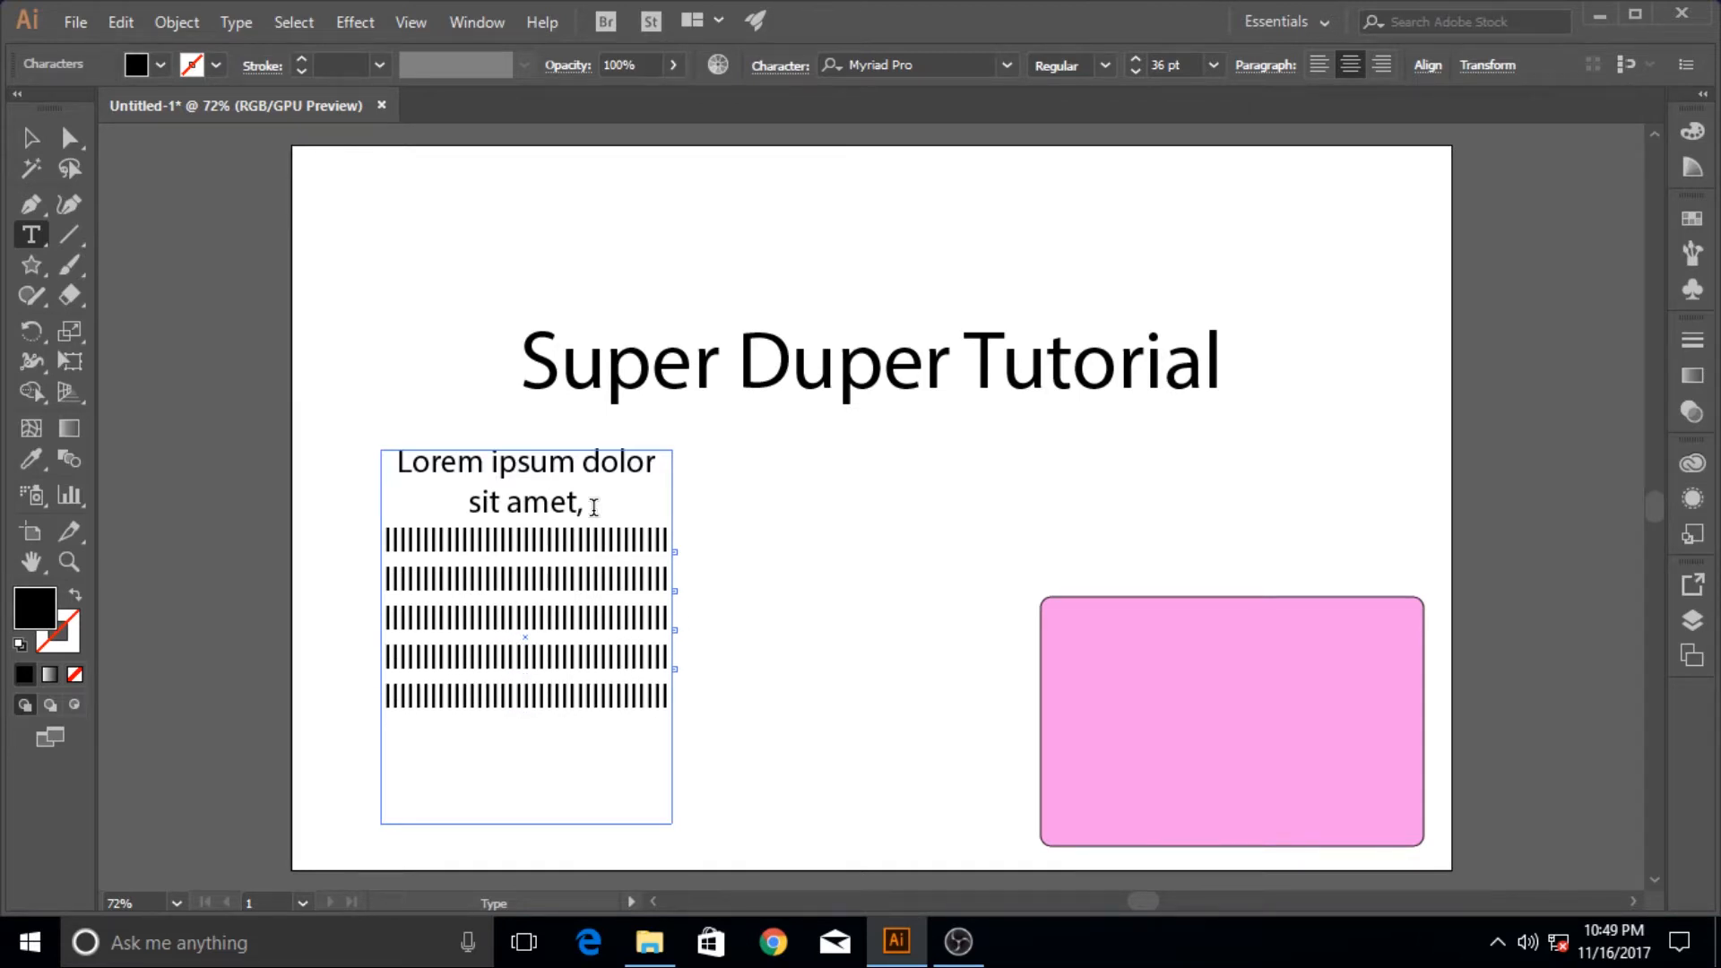
text(llllllllllllllllllllllllllllllllllllllllllllllllllllllllllllllllllllllllllllllllllllll)
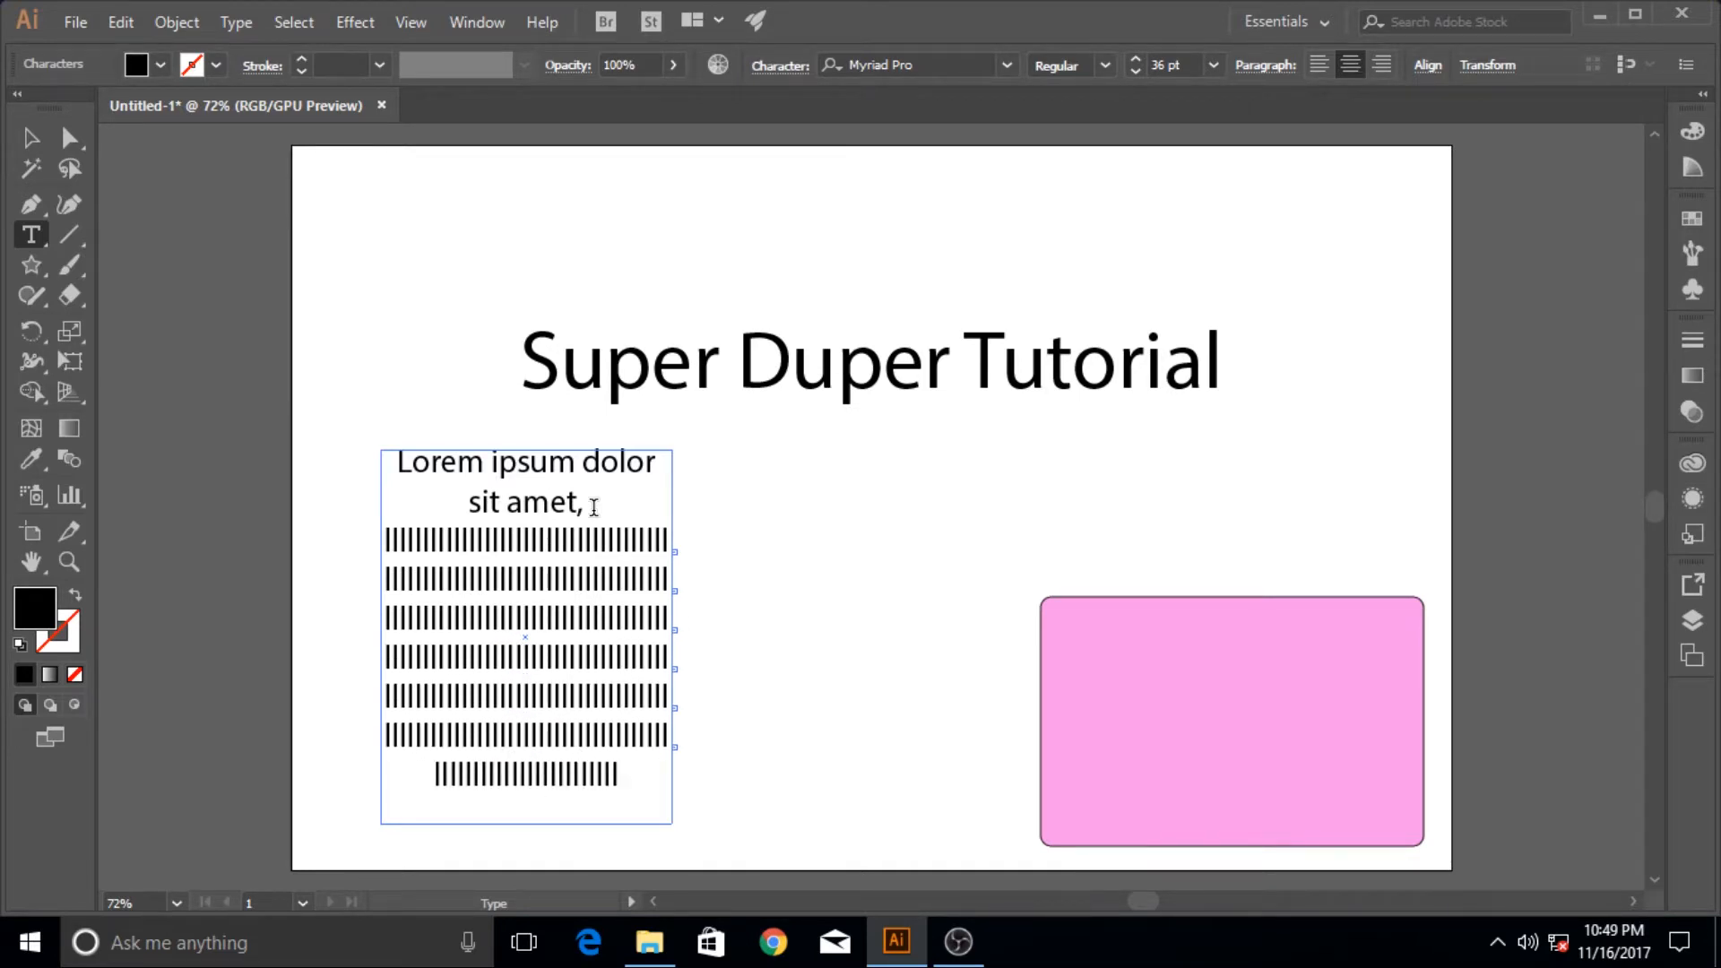
text(lllllllllllllllllllllllllllllllllll)
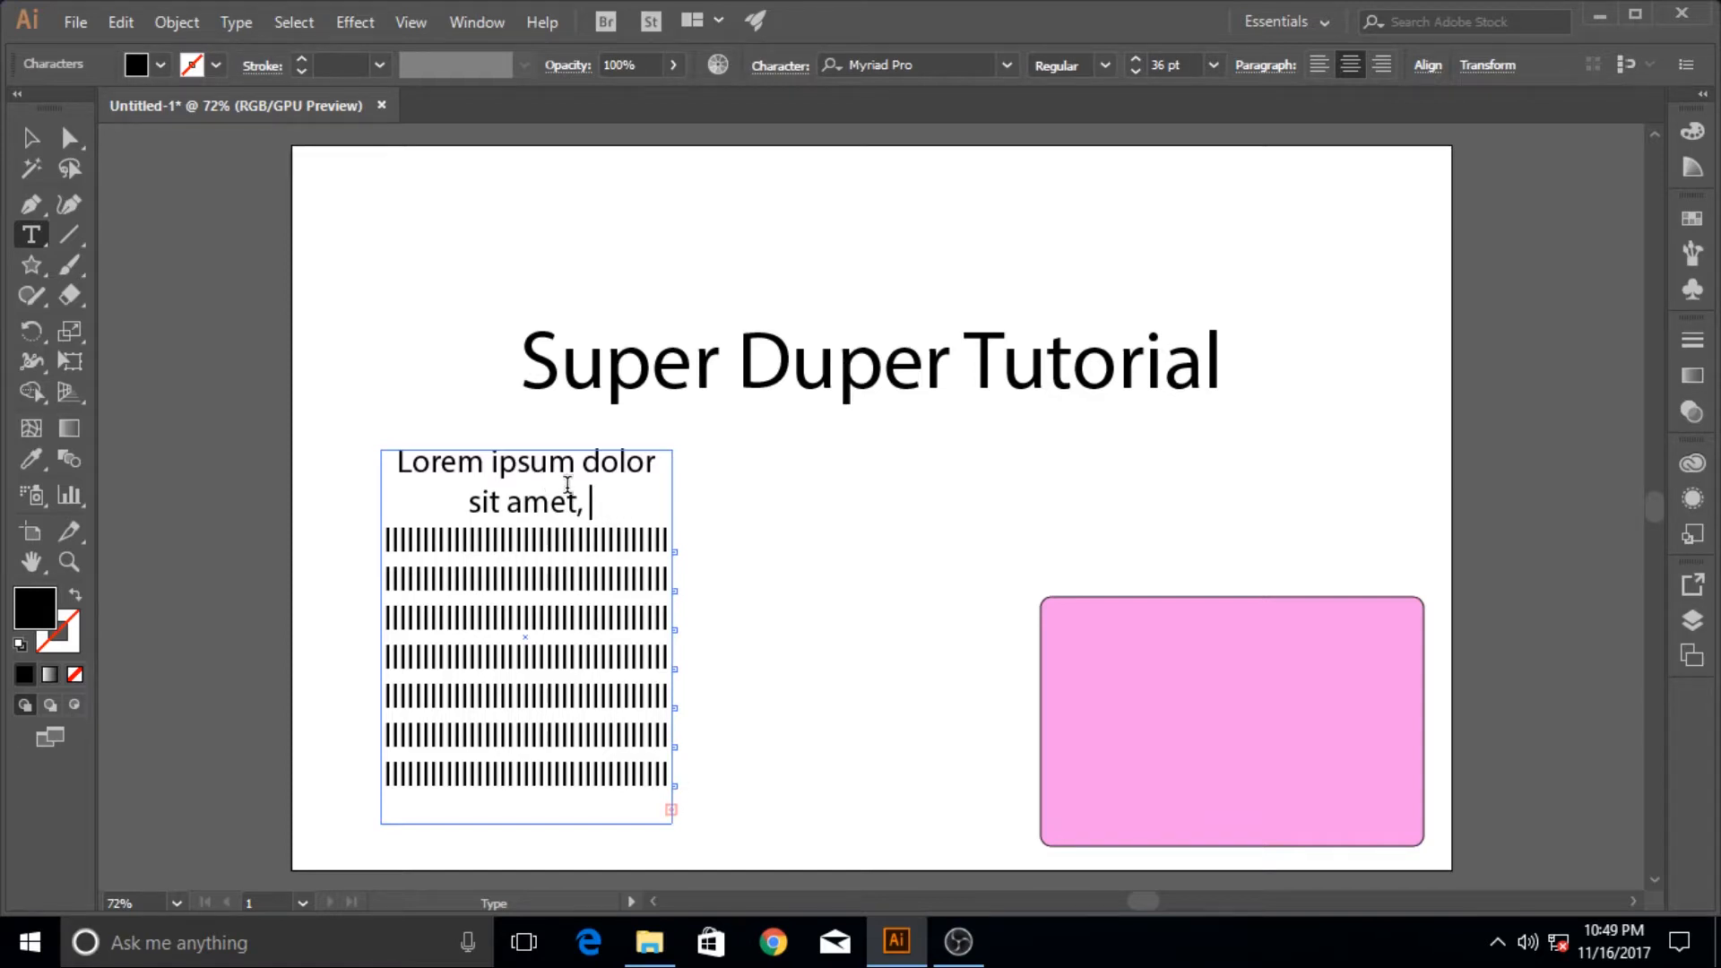
key(Right)
click(30, 137)
click(715, 489)
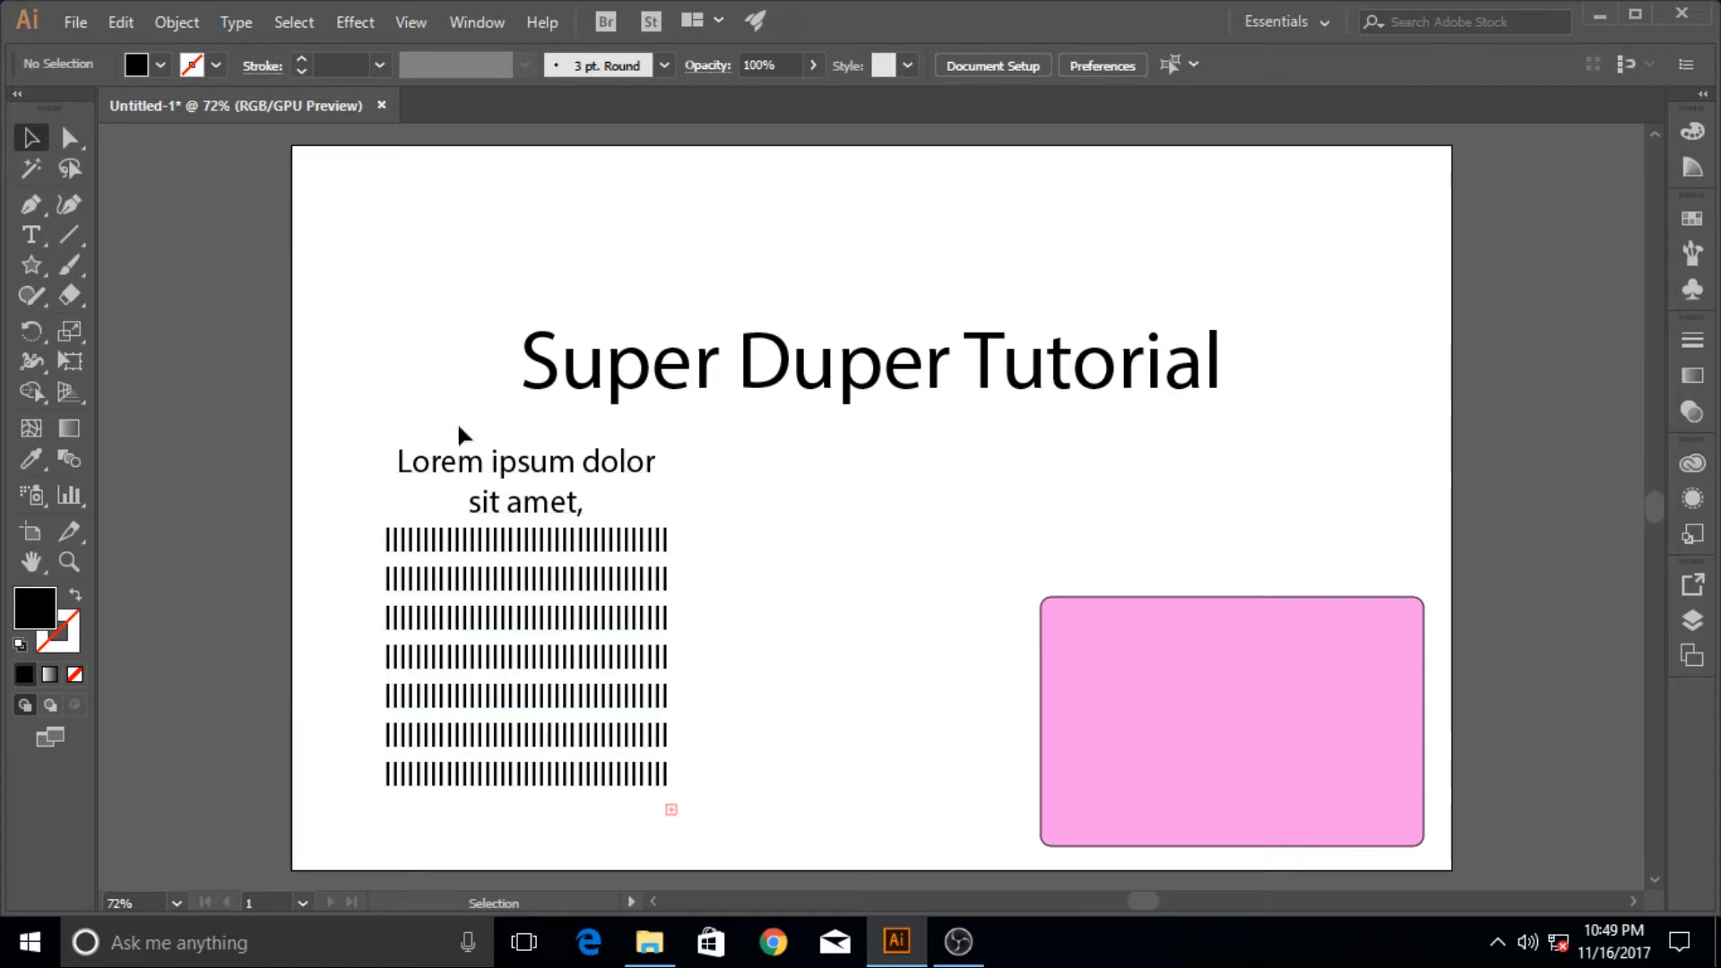
Step: Change the font of the tall area-type box's text to Webdings and deselect the box
drag(402, 416, 713, 741)
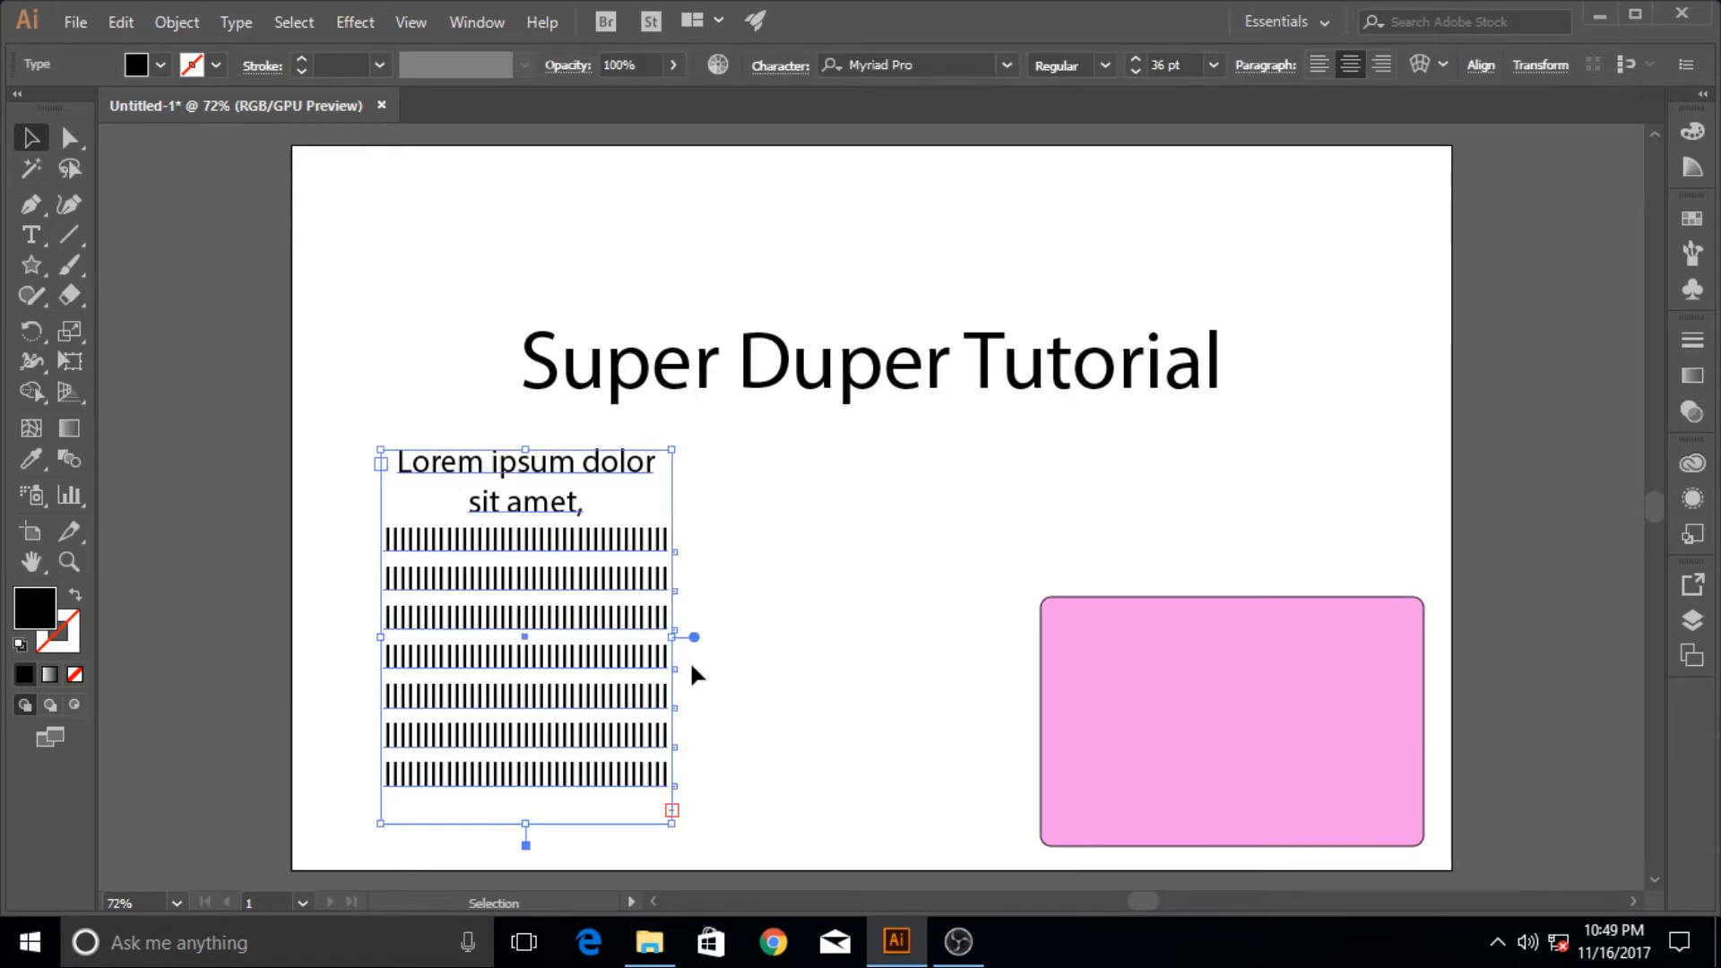
click(1007, 65)
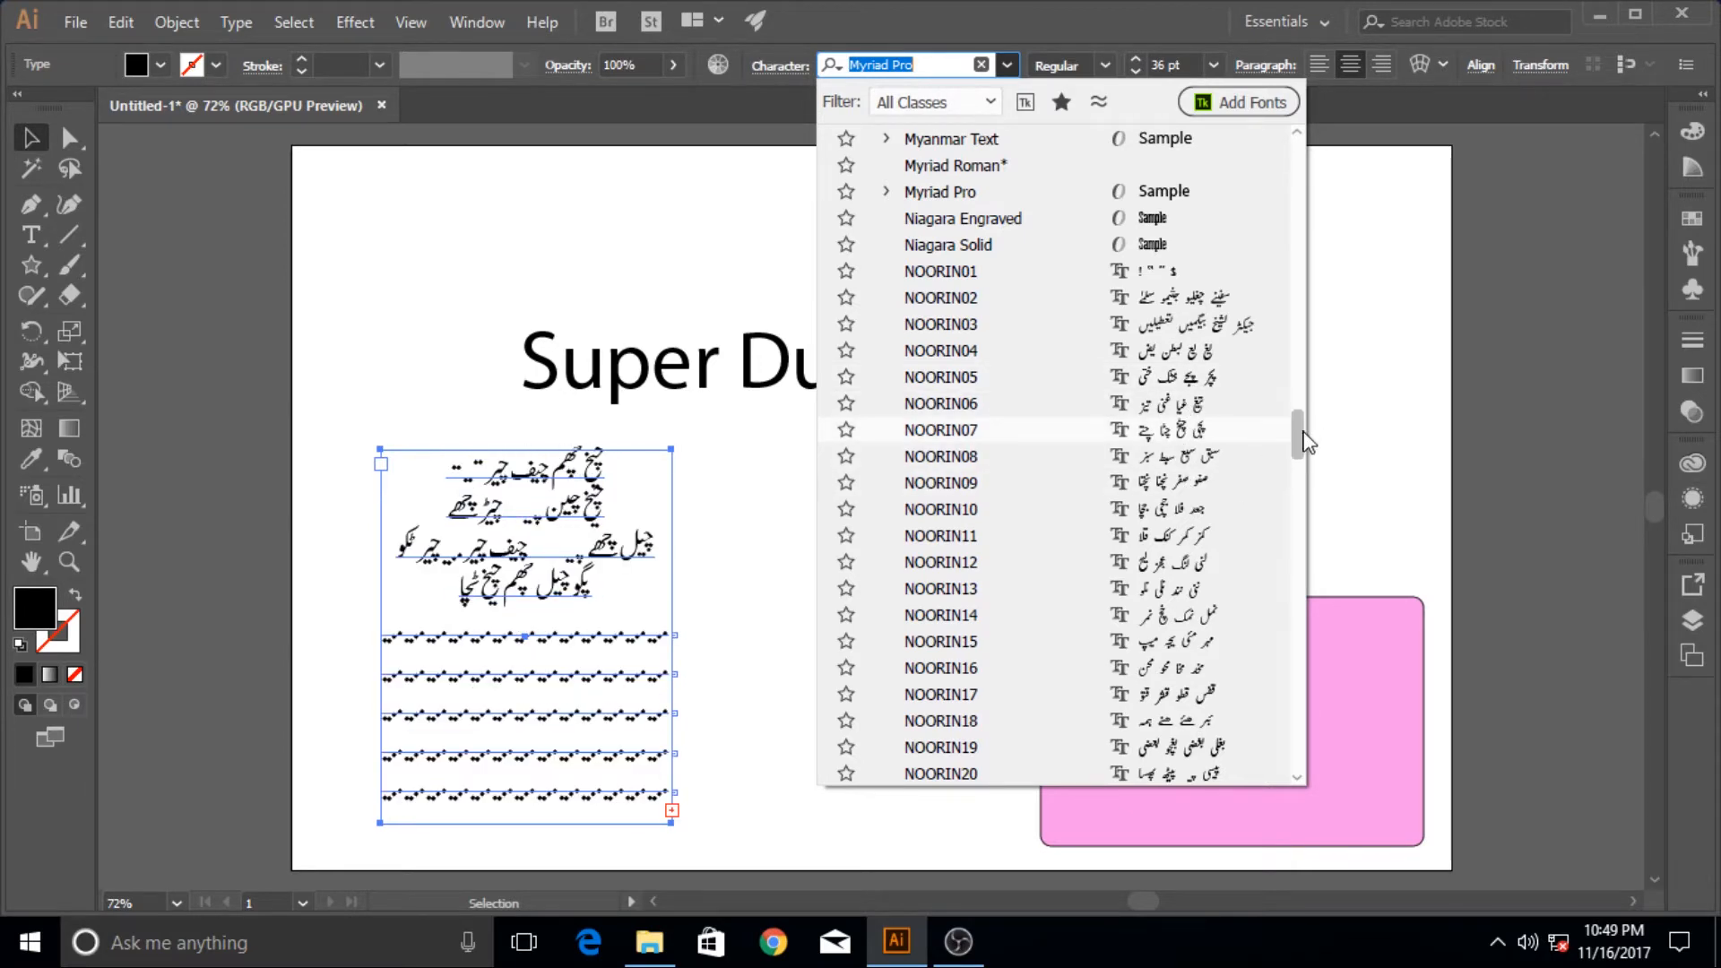
drag(1304, 439, 1303, 665)
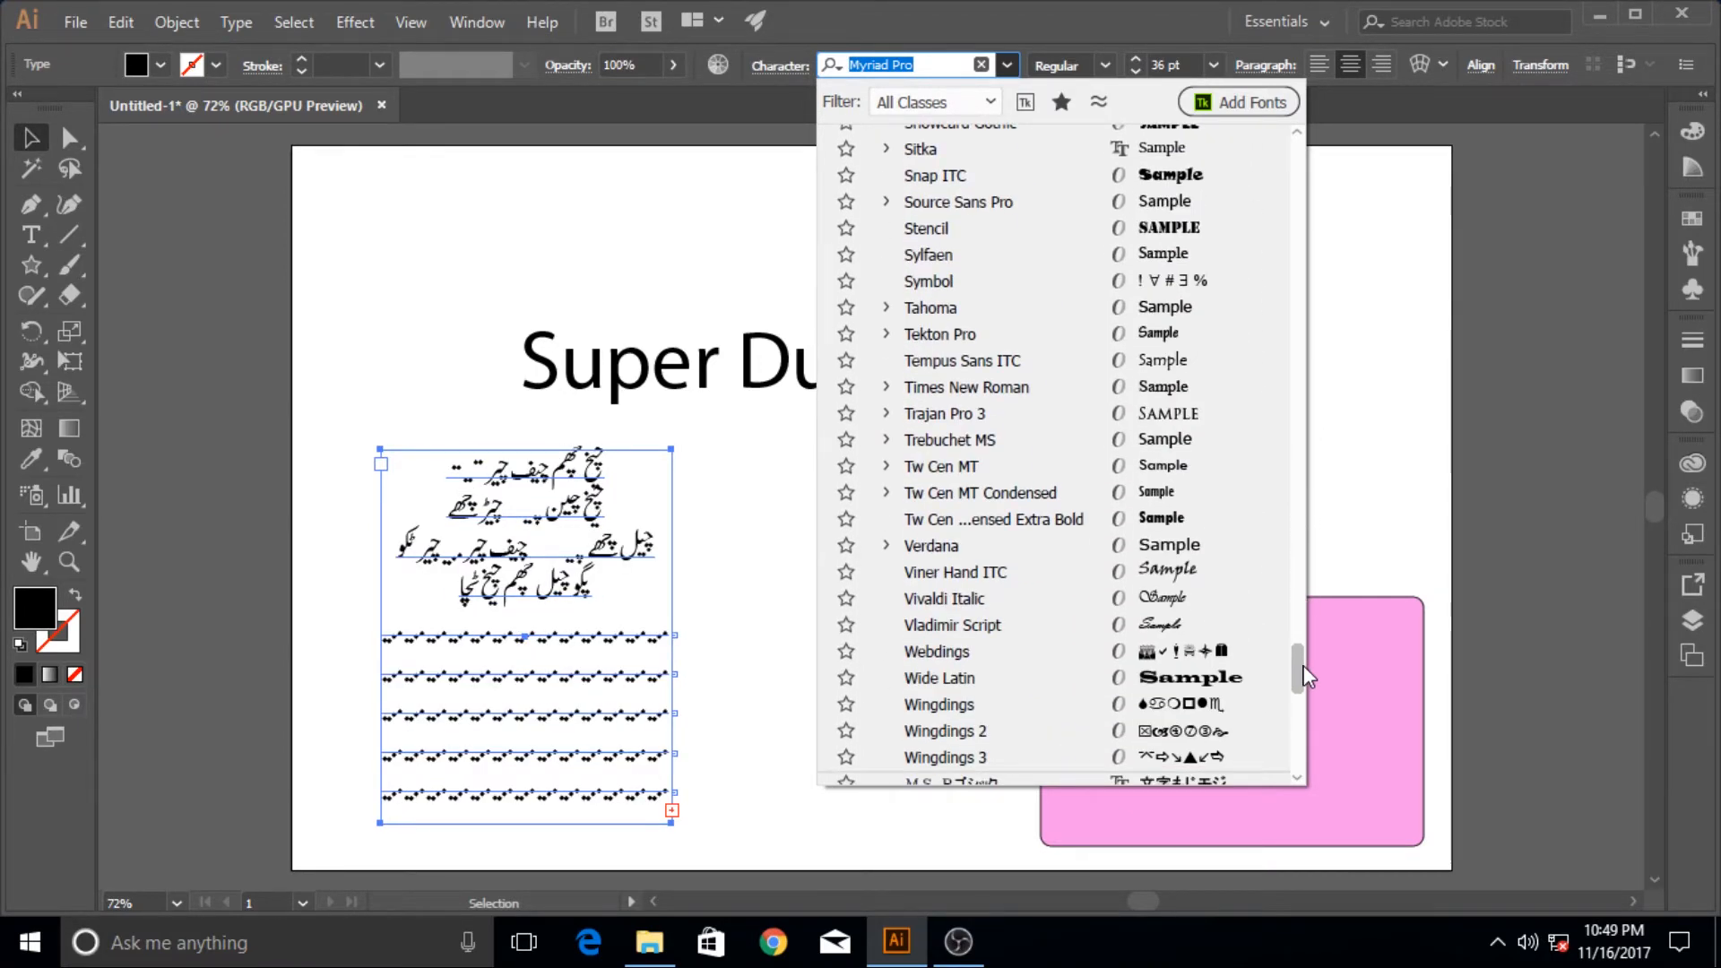
click(1205, 662)
click(771, 499)
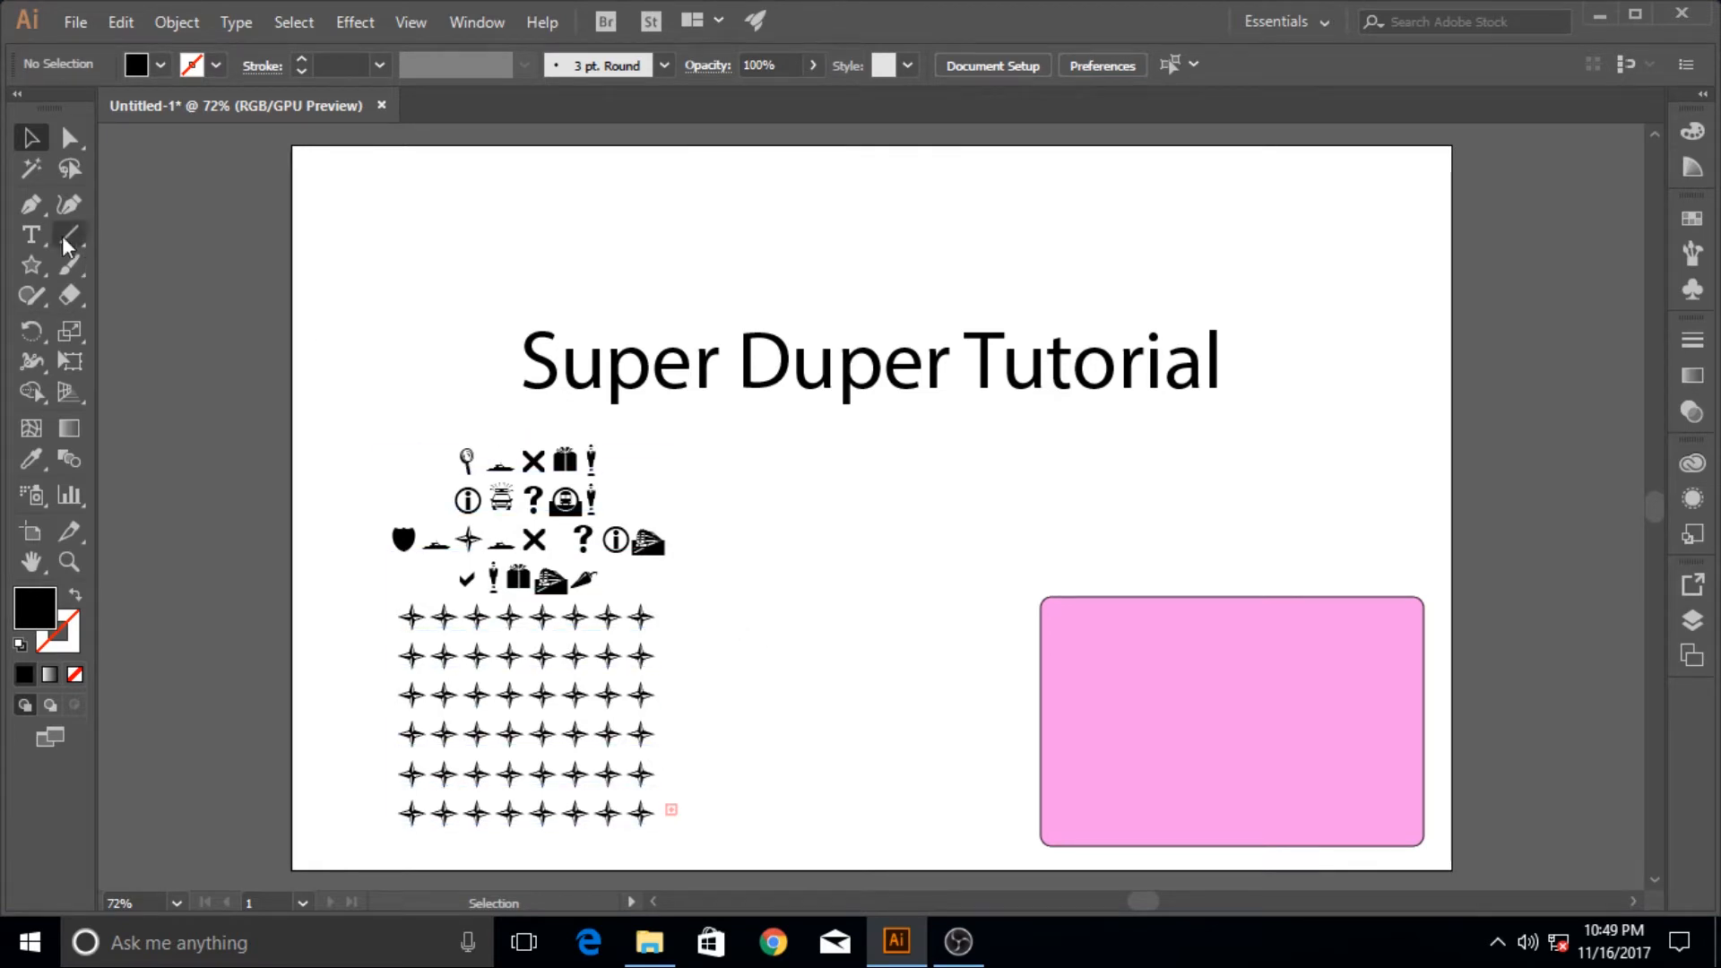
Step: Draw a small area-type box below the title's centre and set its placeholder text in Viner Hand ITC
click(36, 233)
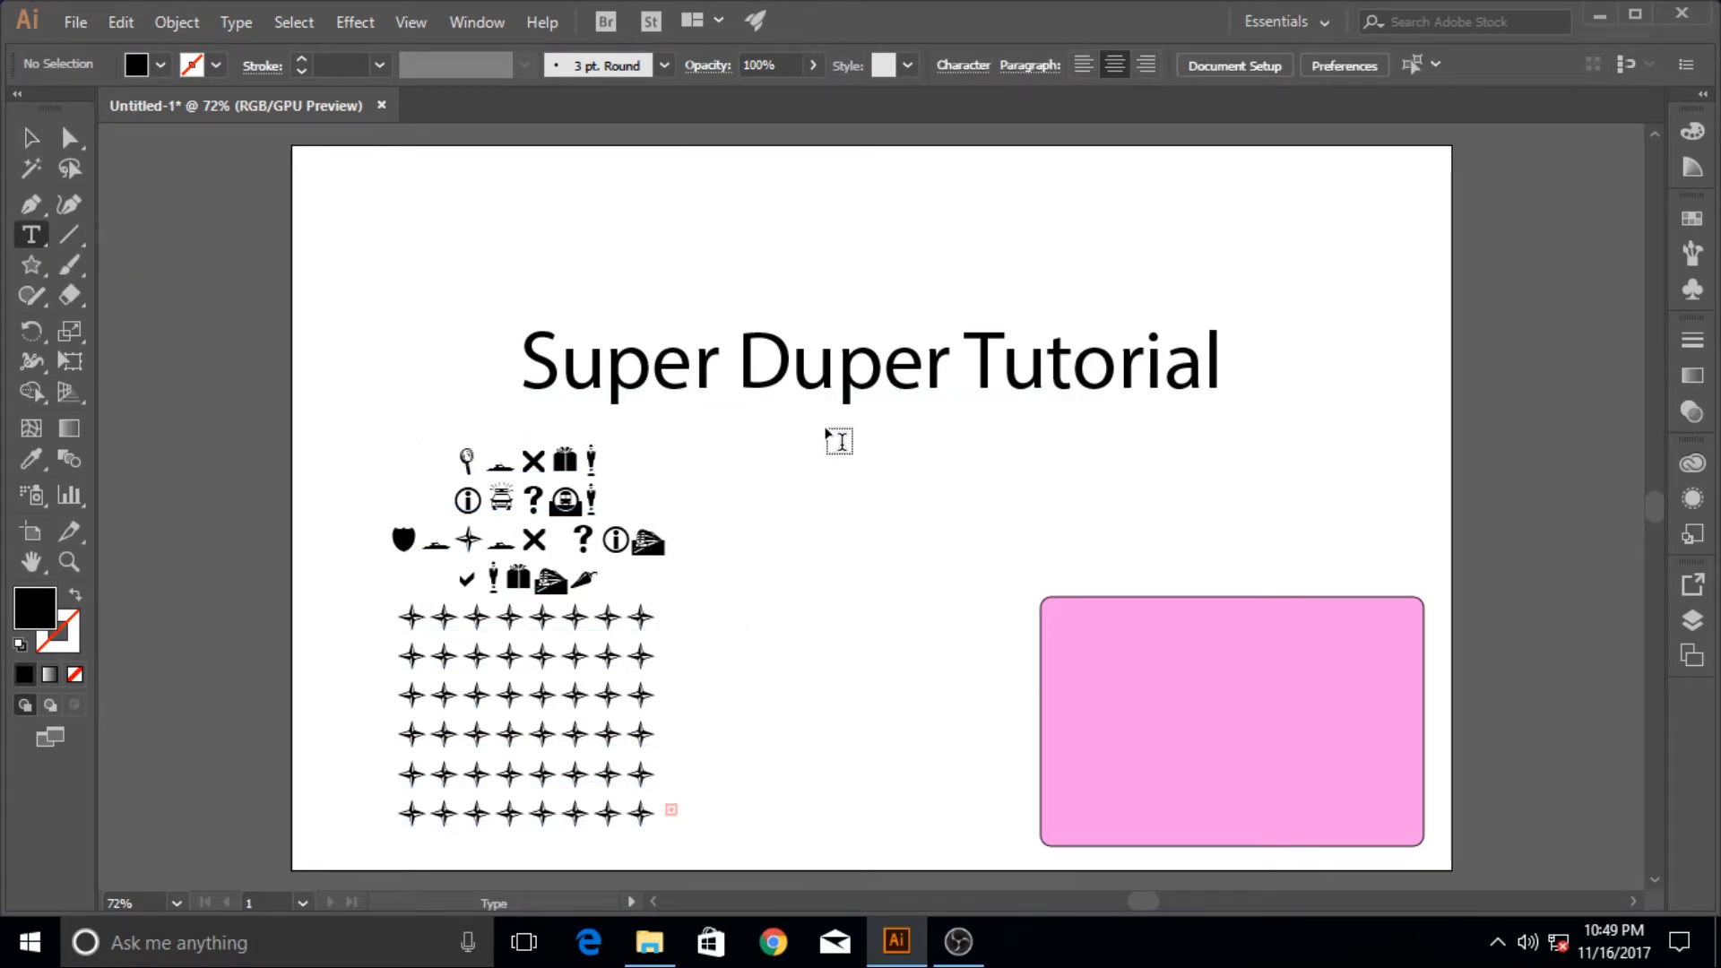
drag(792, 441, 930, 597)
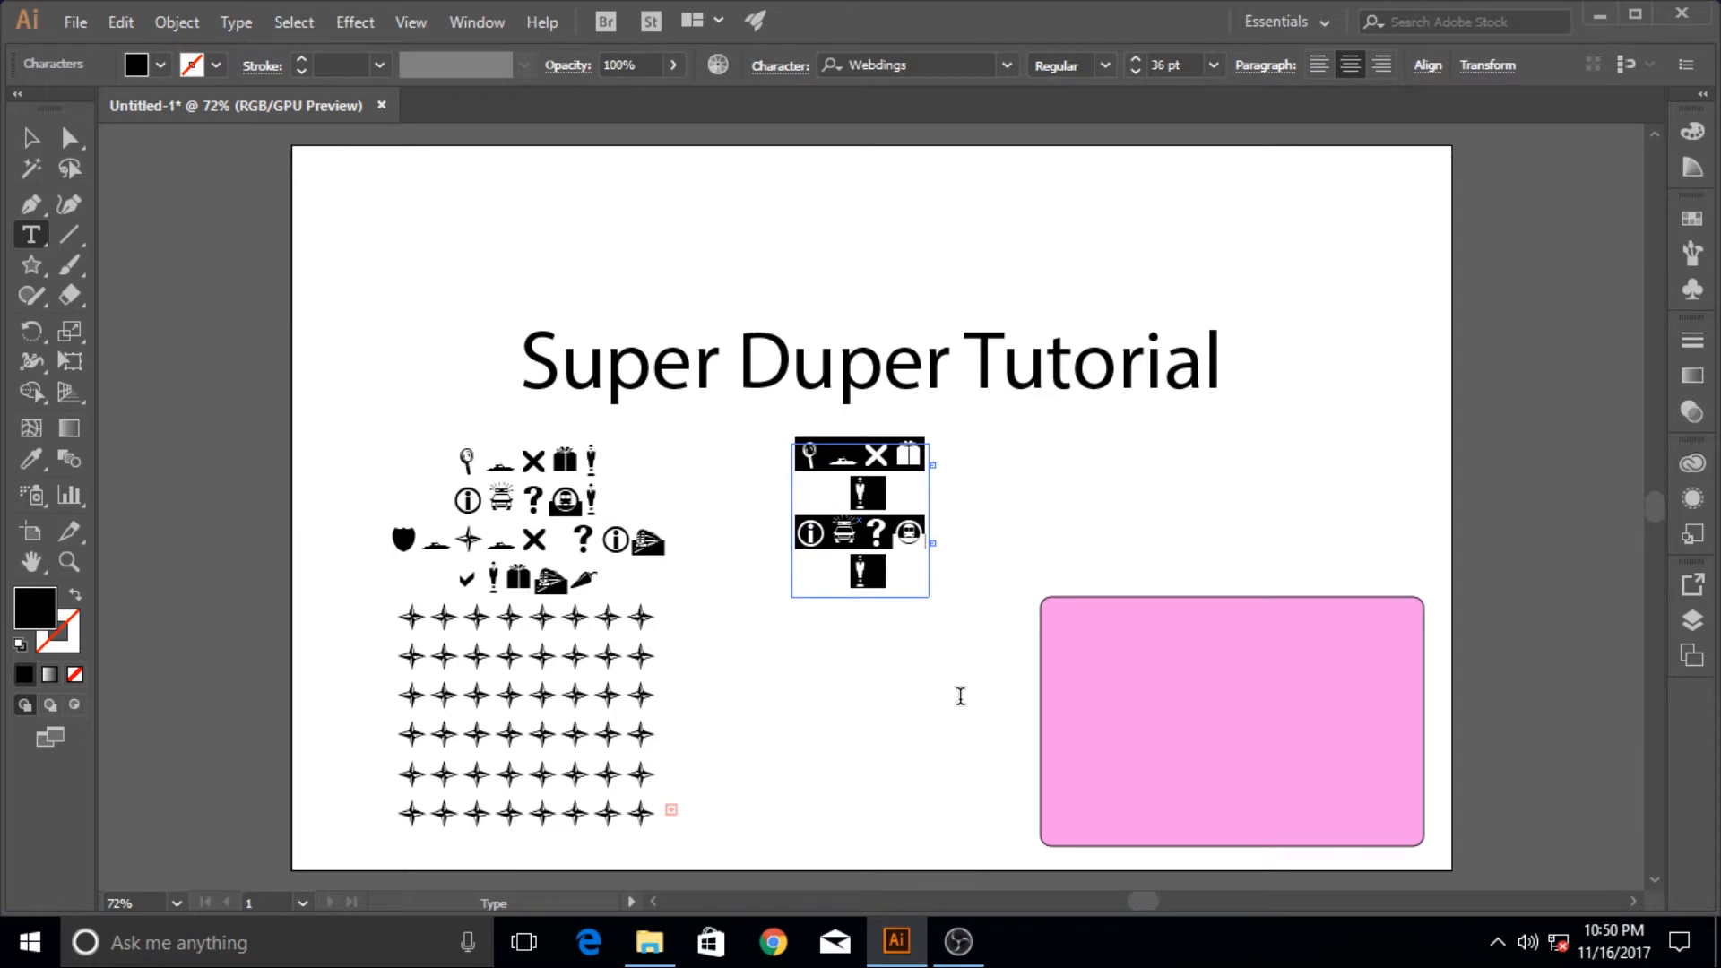
click(1008, 66)
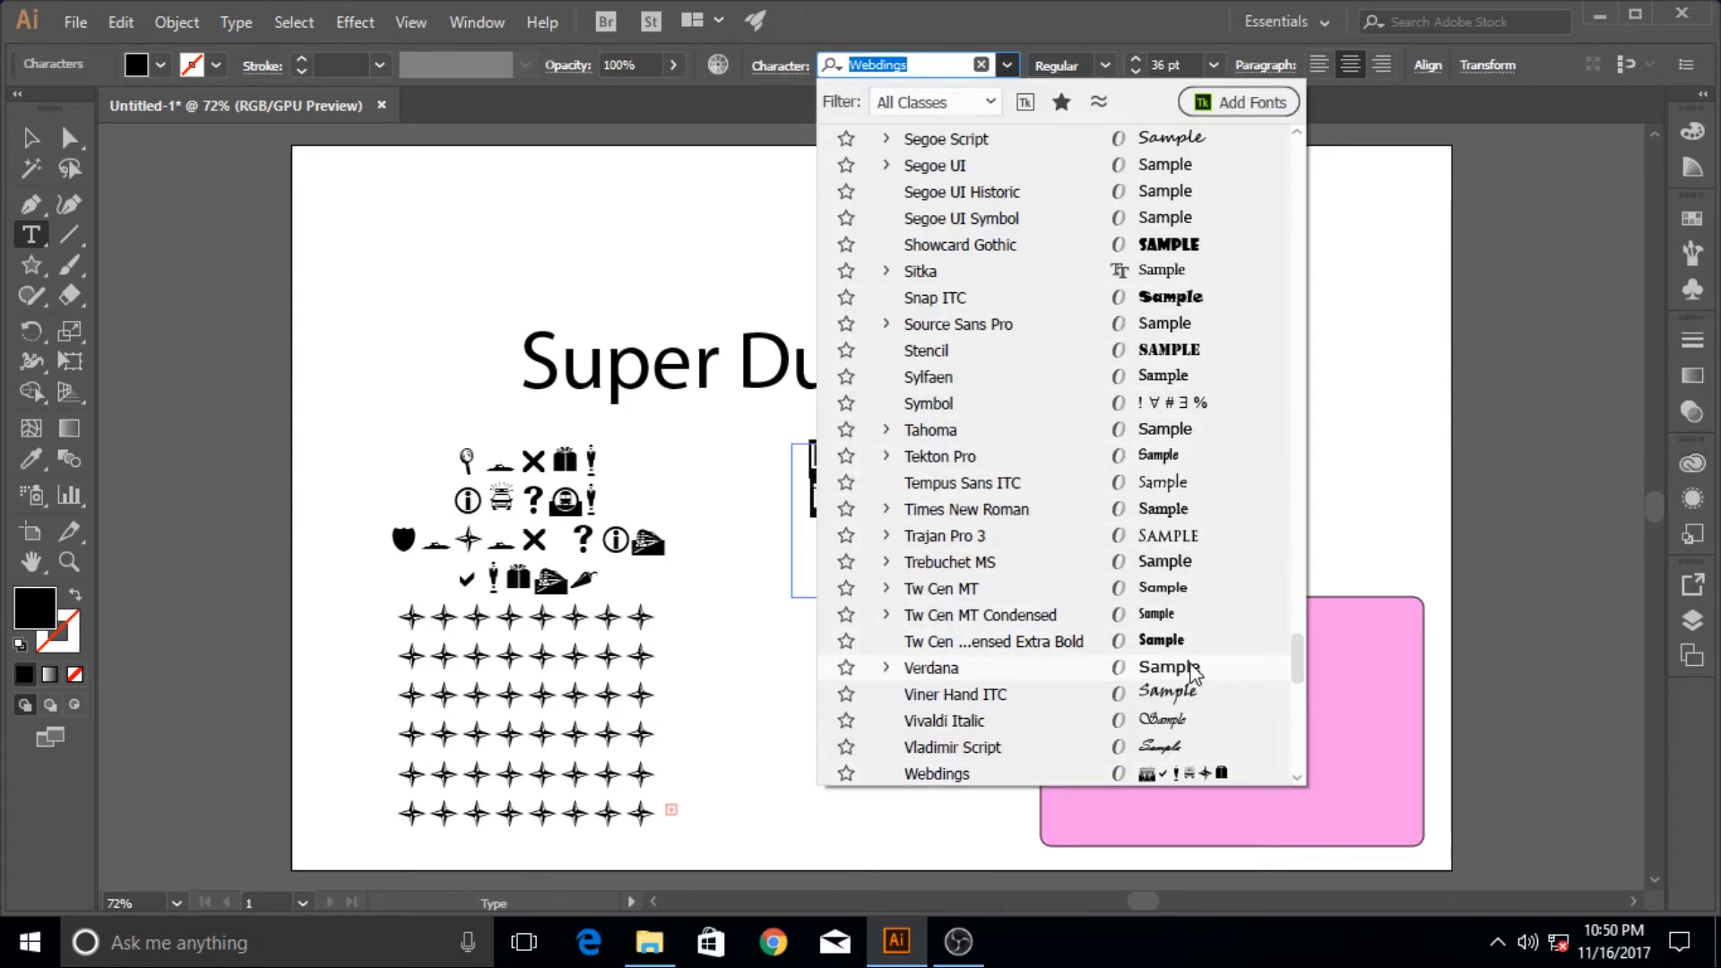
click(1182, 693)
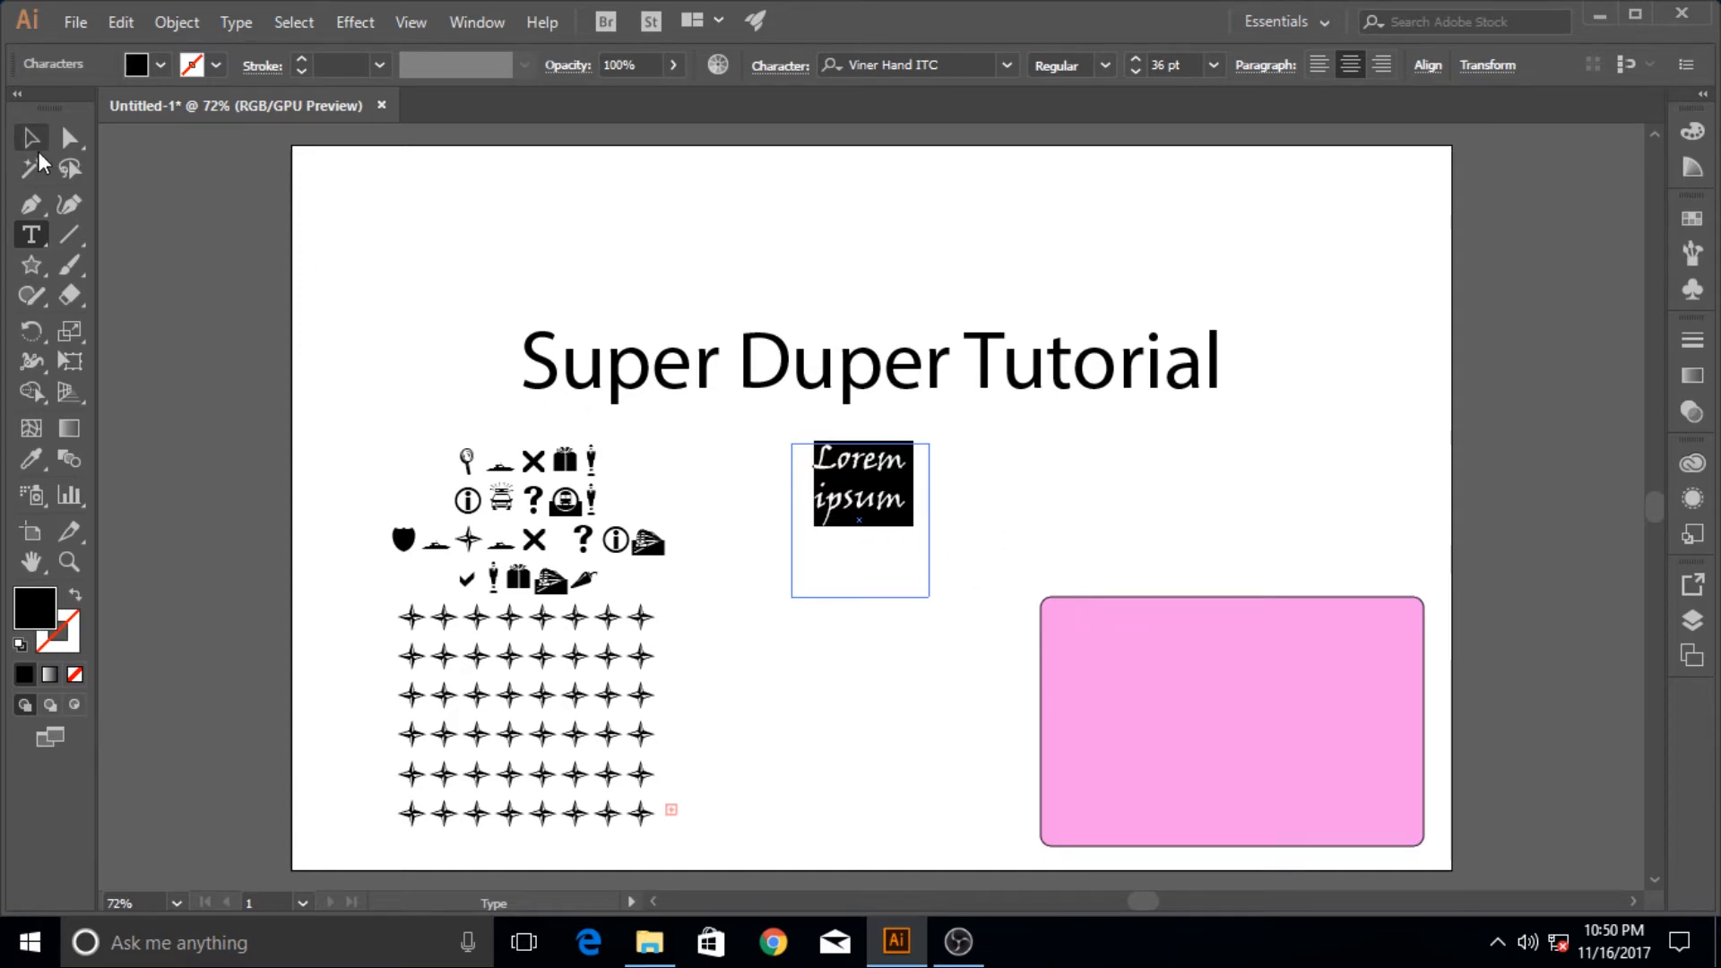
click(38, 142)
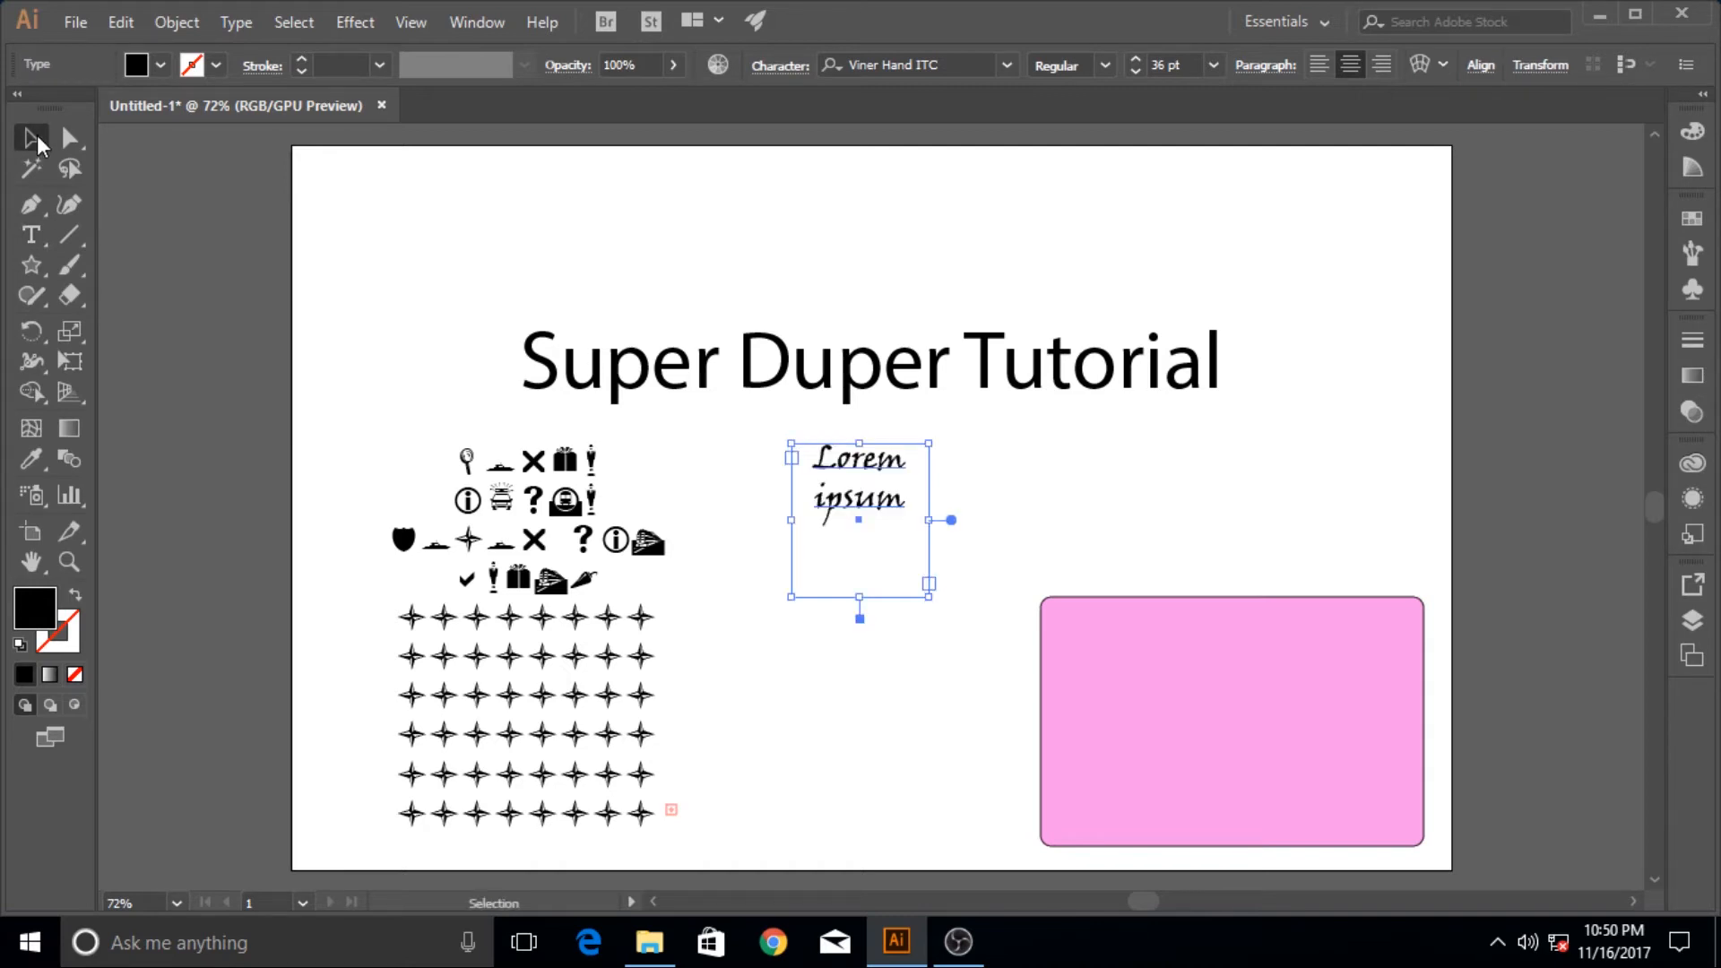
Step: Convert the pink rounded rectangle into an area-type container filled with placeholder text
click(1090, 627)
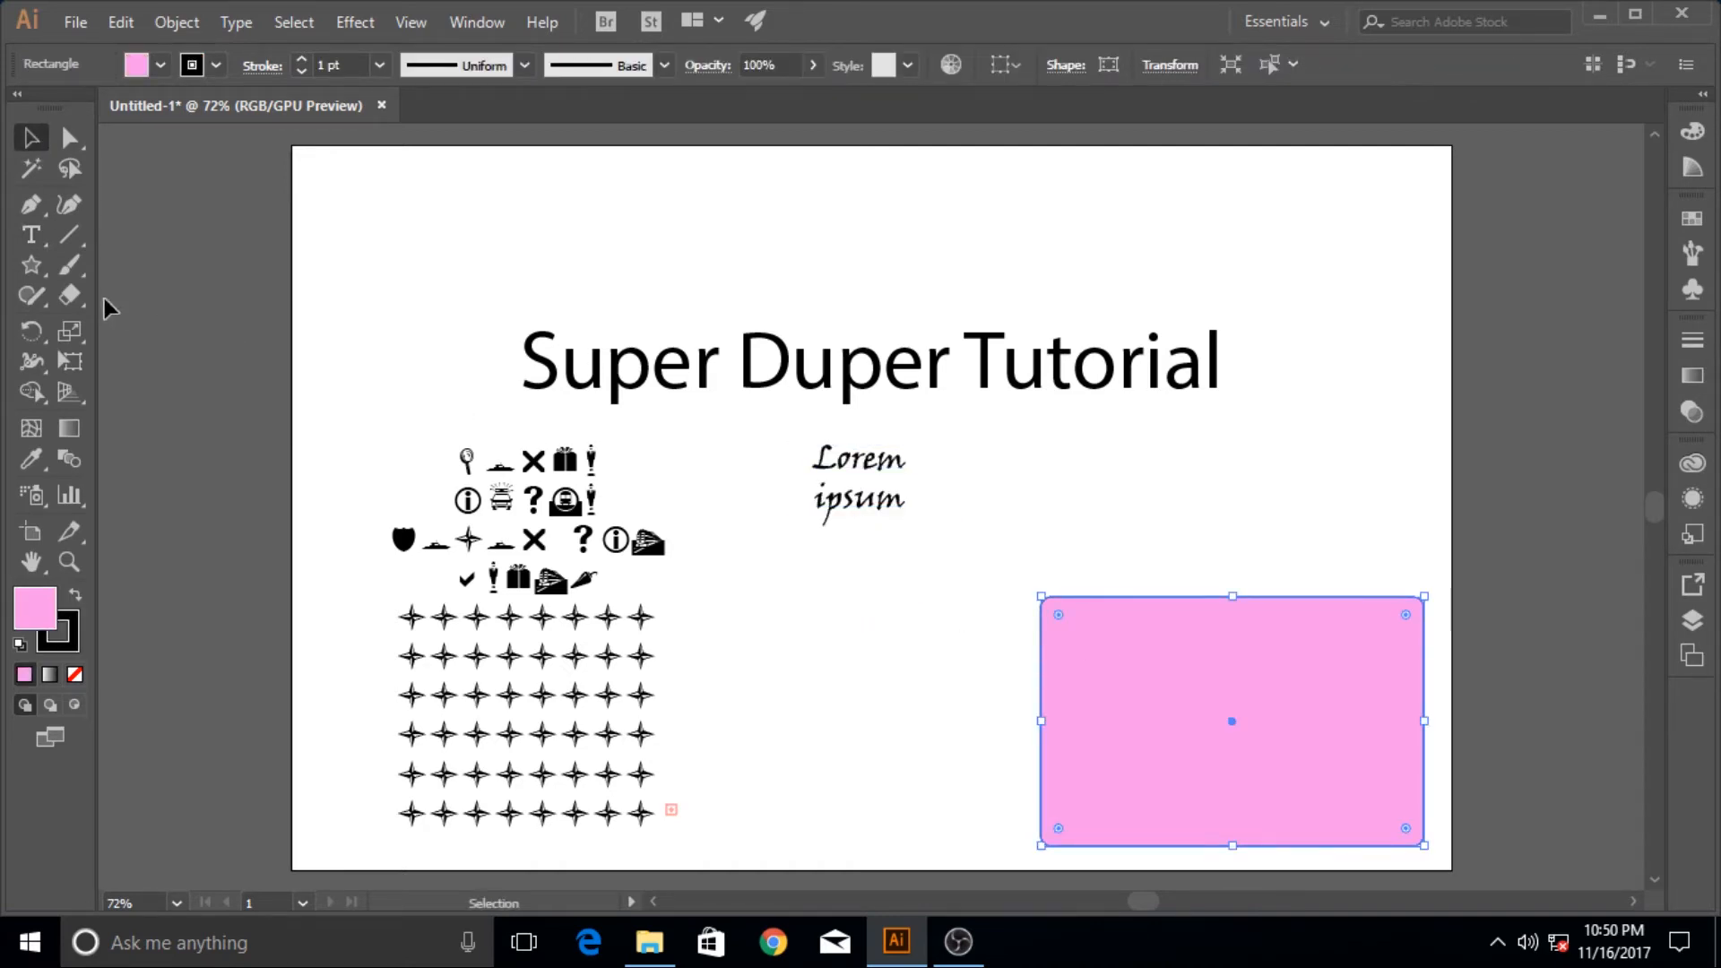
click(32, 235)
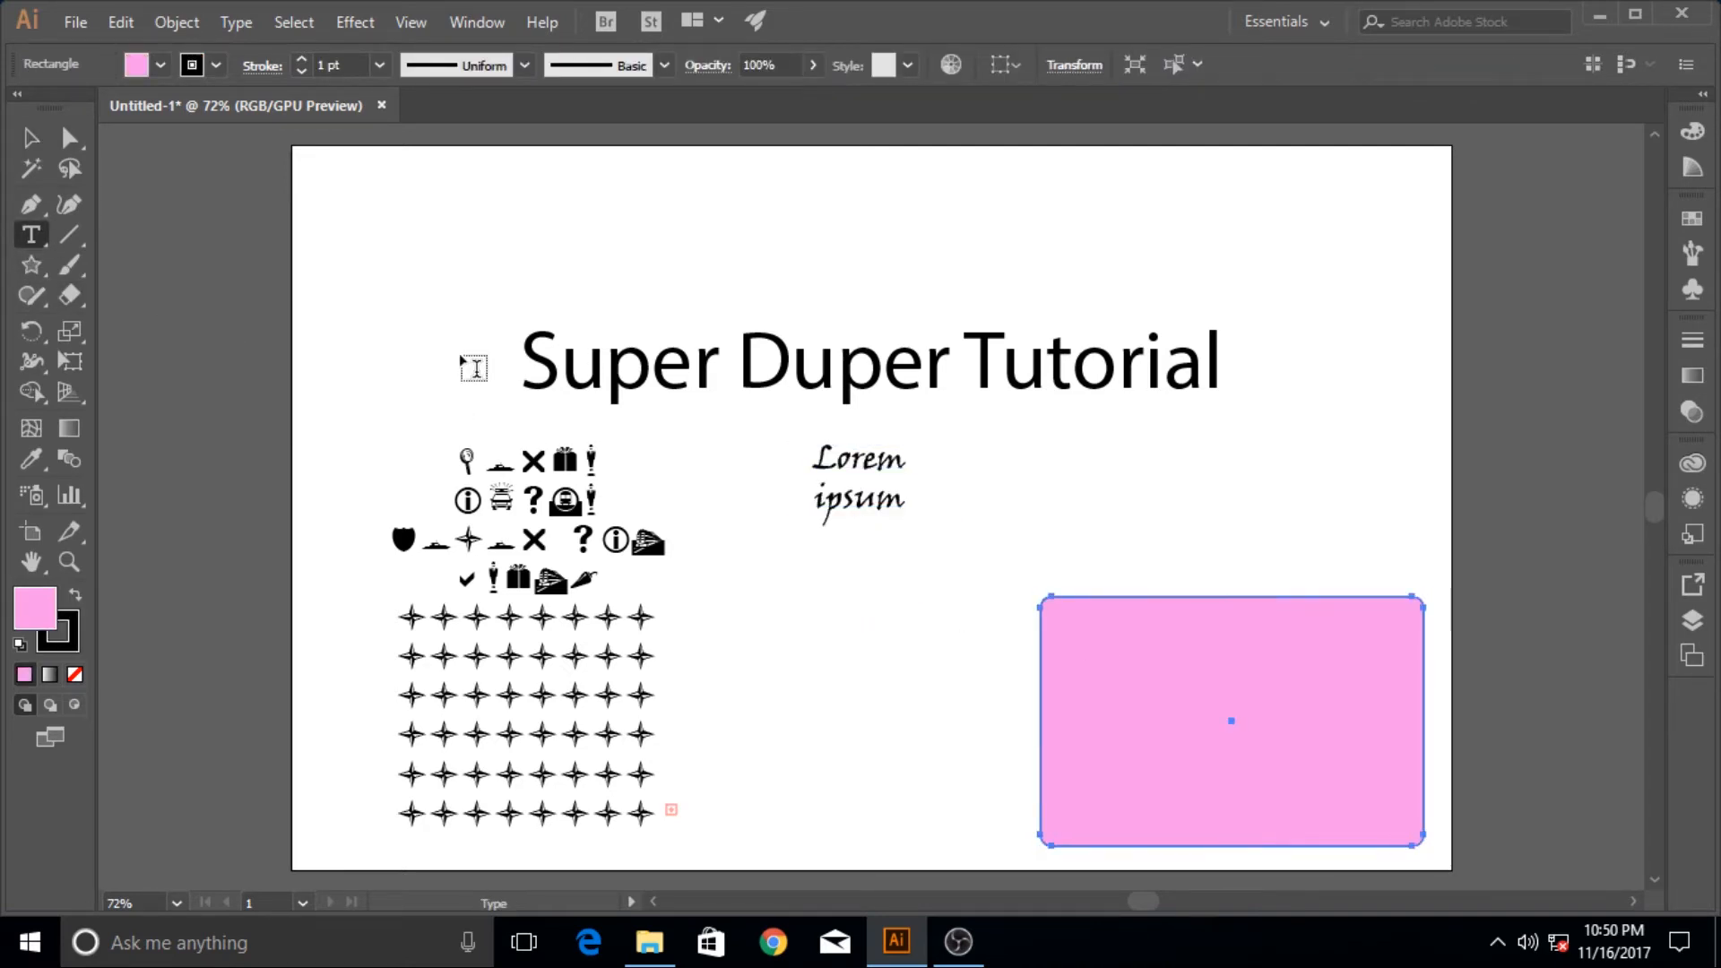
click(1166, 613)
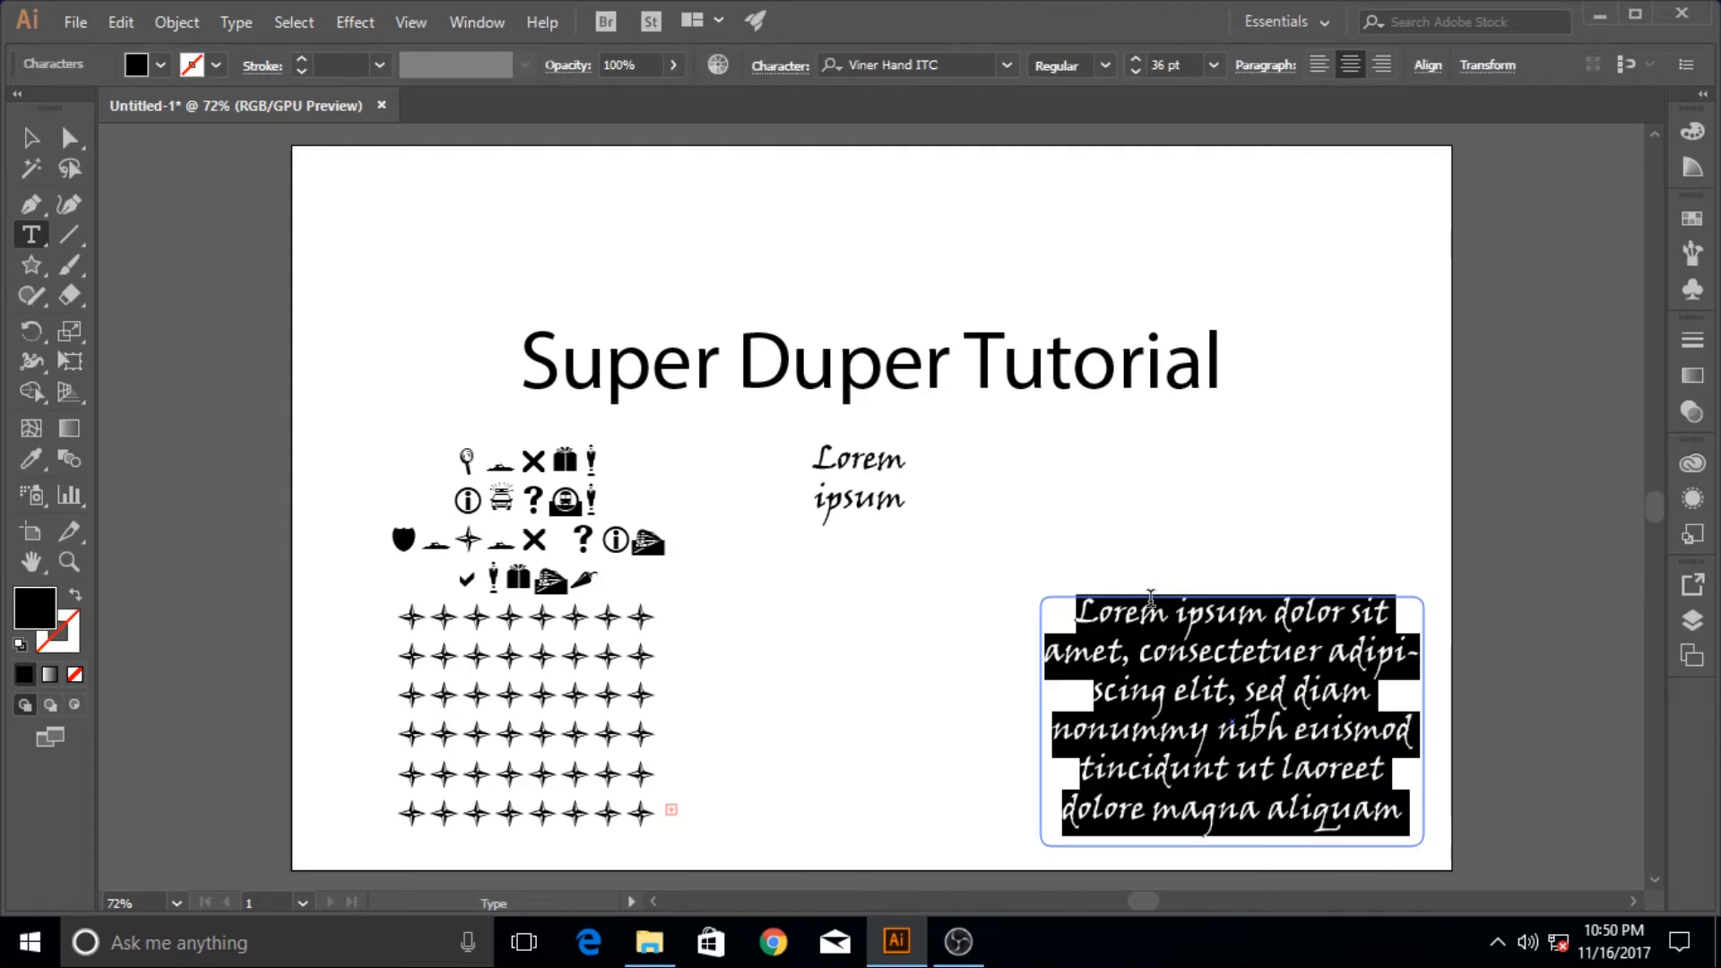
click(30, 138)
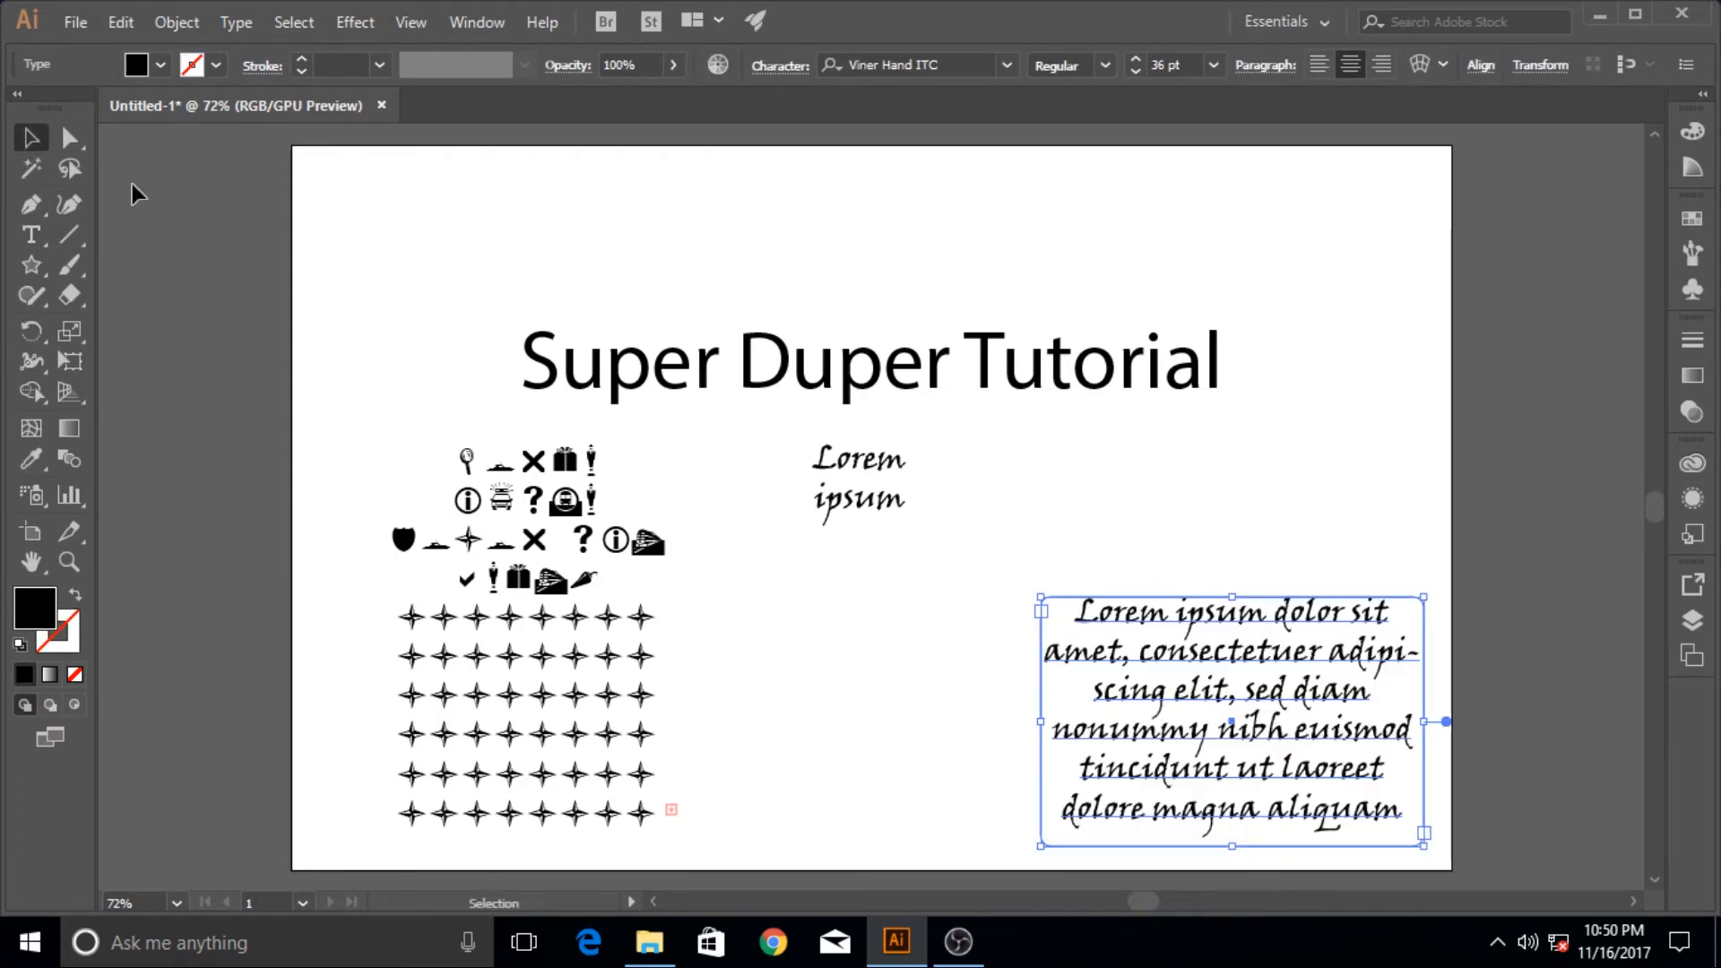
Step: Move the text block made from the rounded rectangle up to just below the title's right end, and deselect it
click(1028, 528)
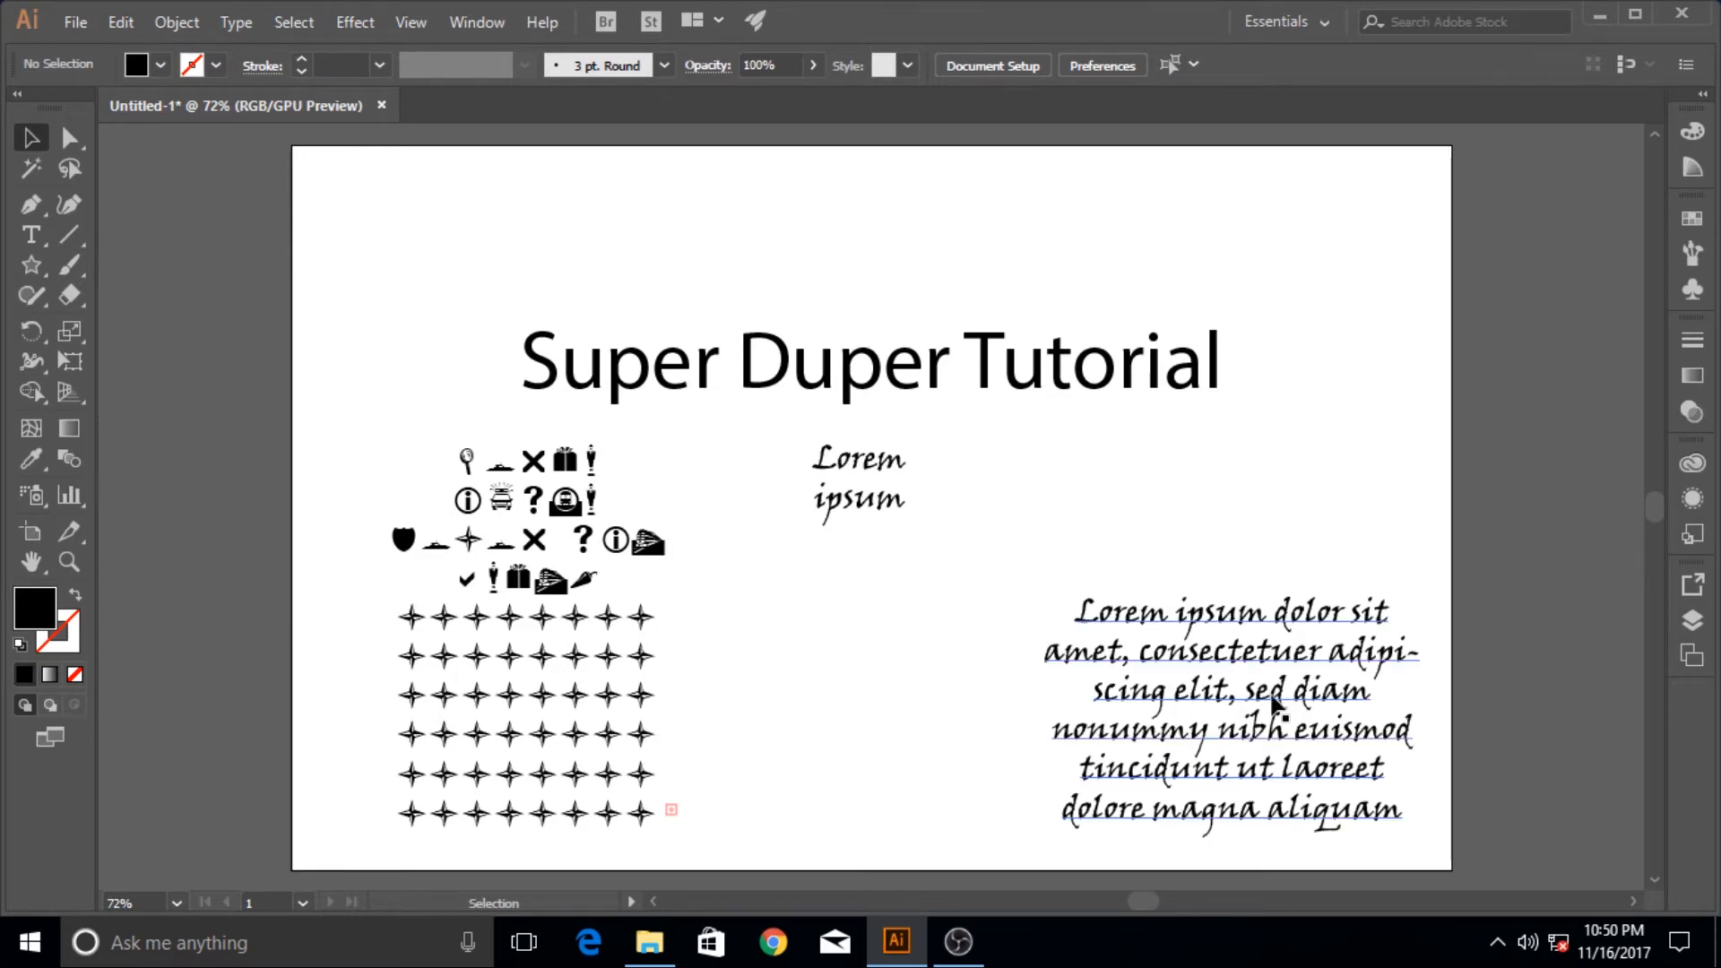
drag(1273, 692, 1251, 553)
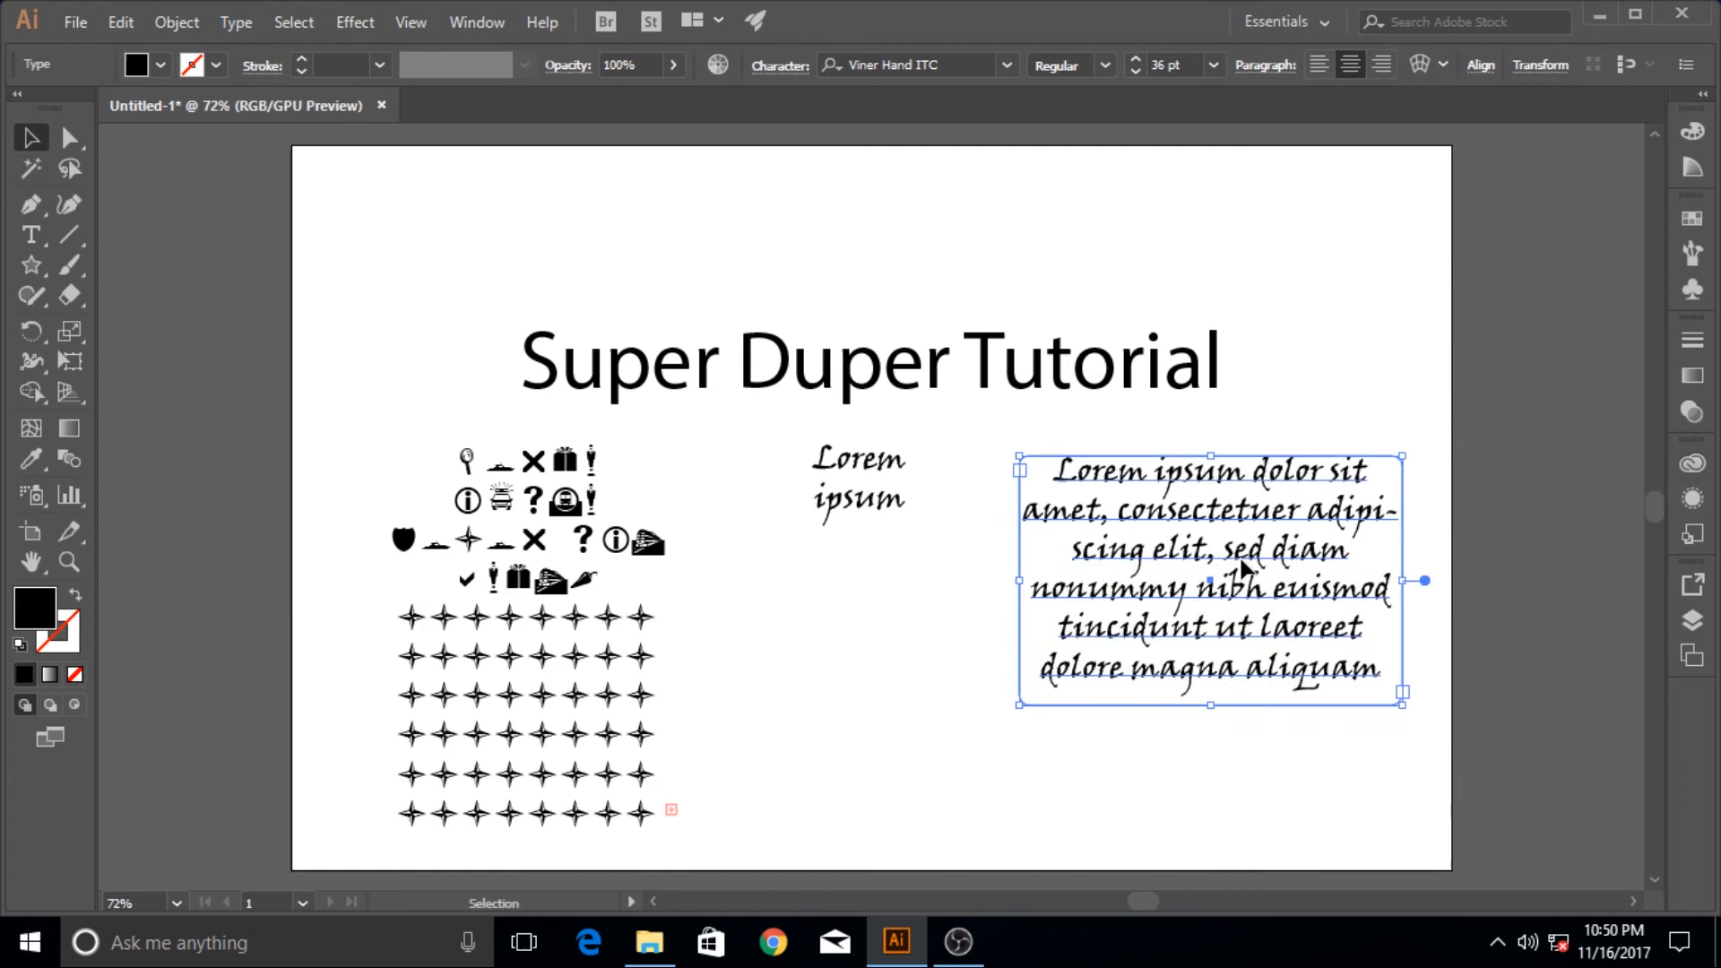
click(1231, 827)
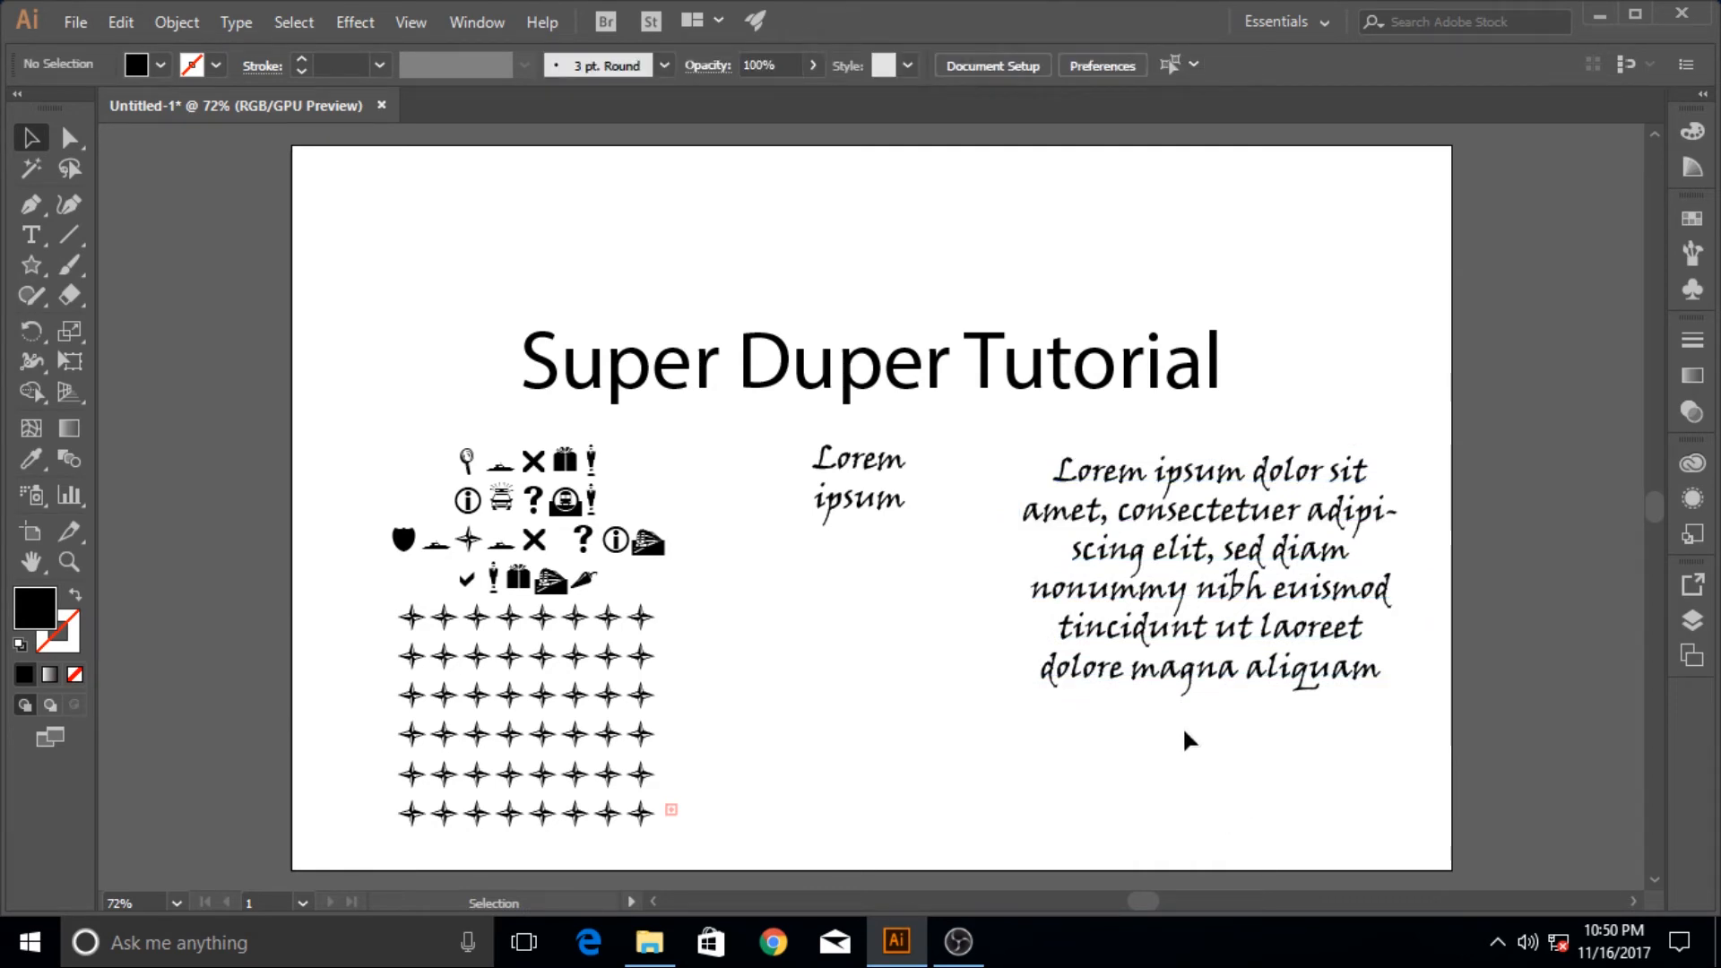